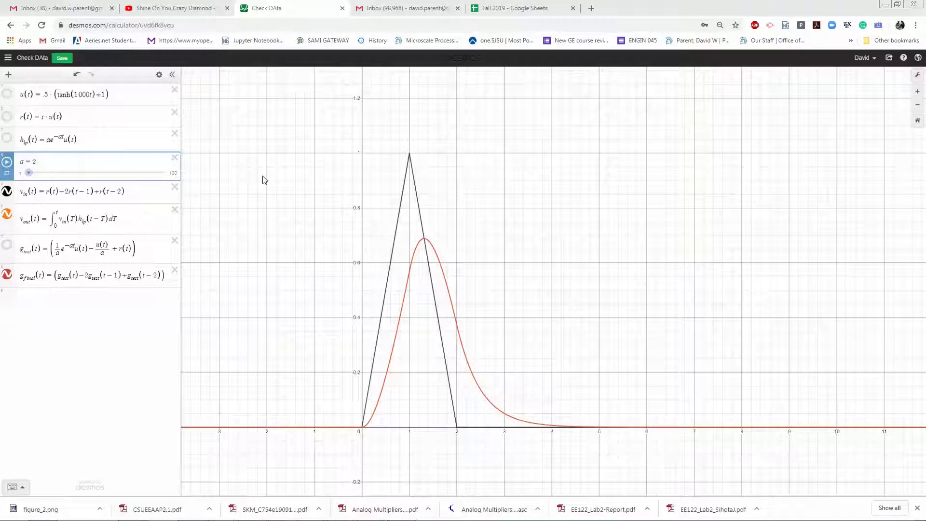
Bring up the thumbnails of the open Word documents from the taskbar's Word icon.
mouse_move(365, 509)
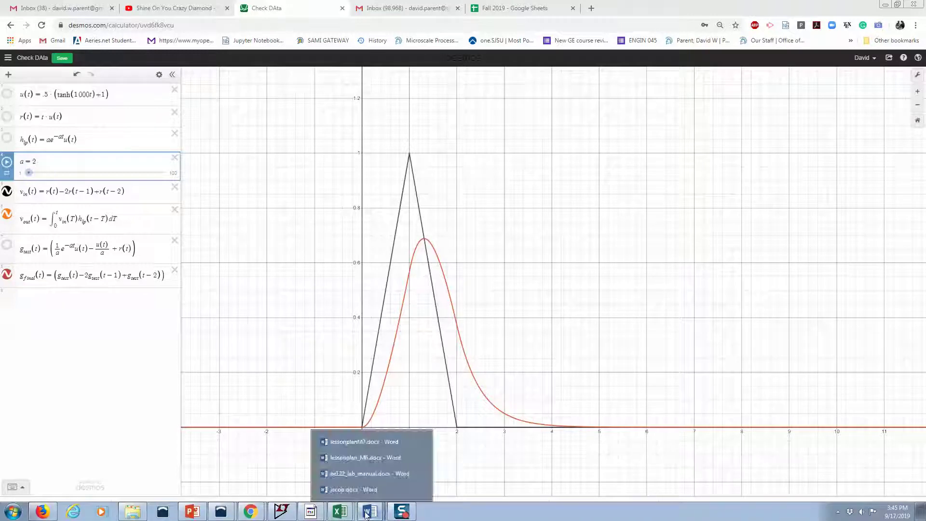
In lessonplan_M6.docx, insert '*' before 'a' in the second equation, making it a convolution.
click(355, 461)
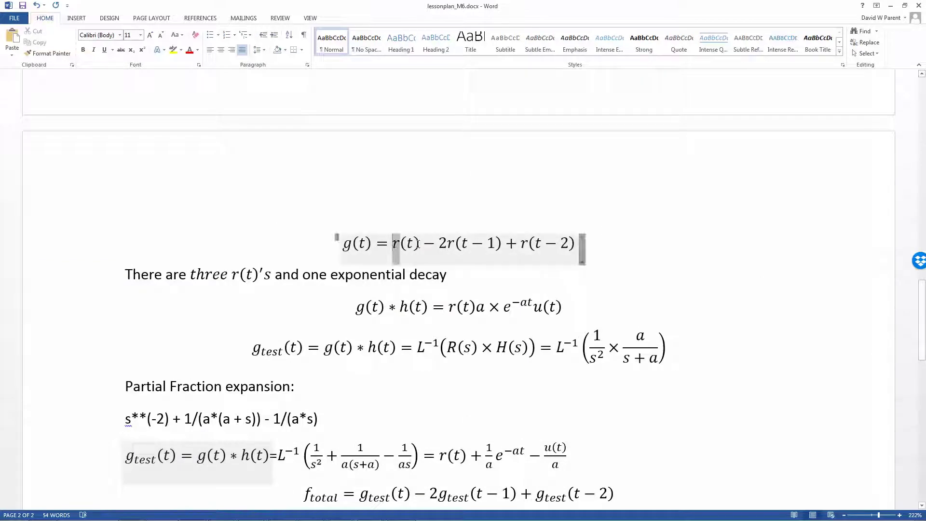
drag(392, 243, 576, 241)
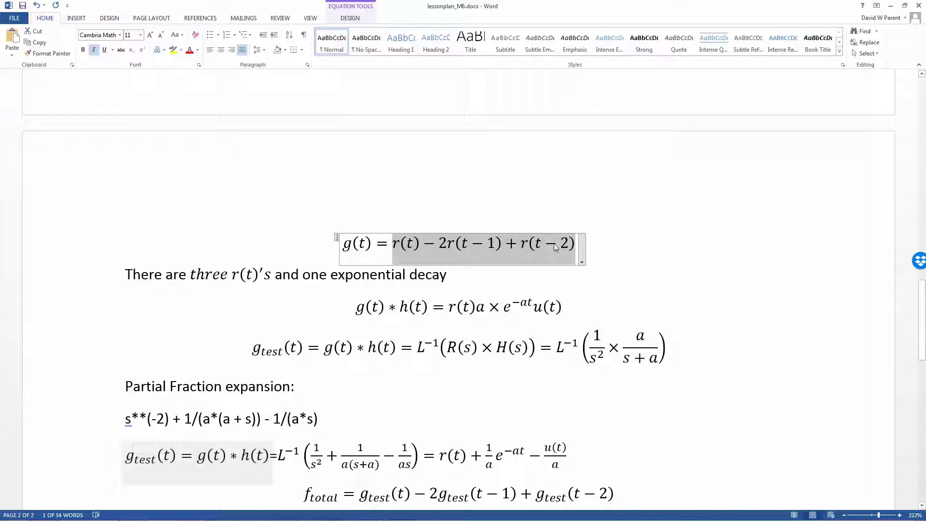
drag(476, 308, 552, 306)
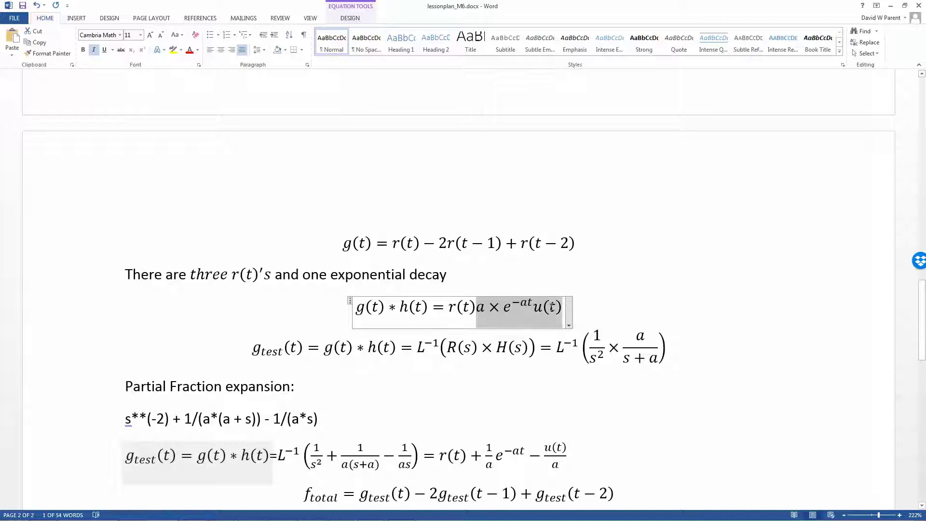
click(479, 311)
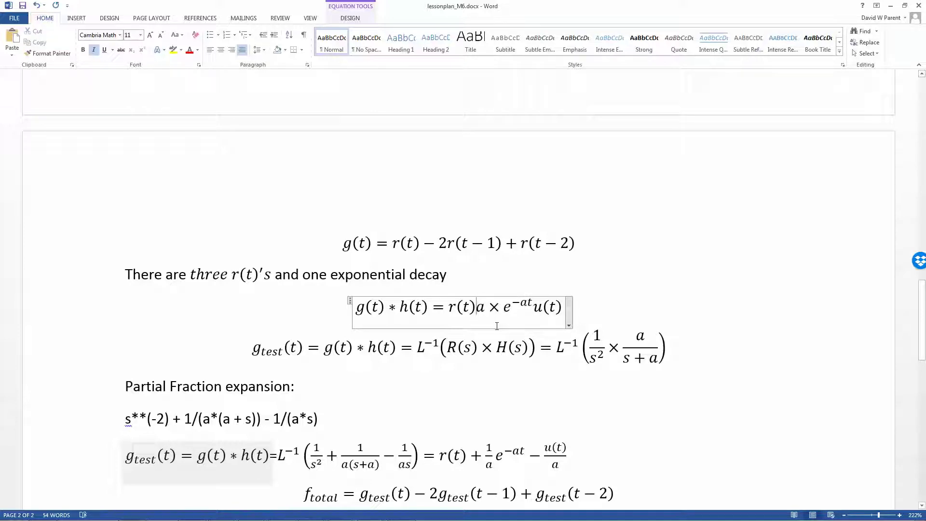
text(*)
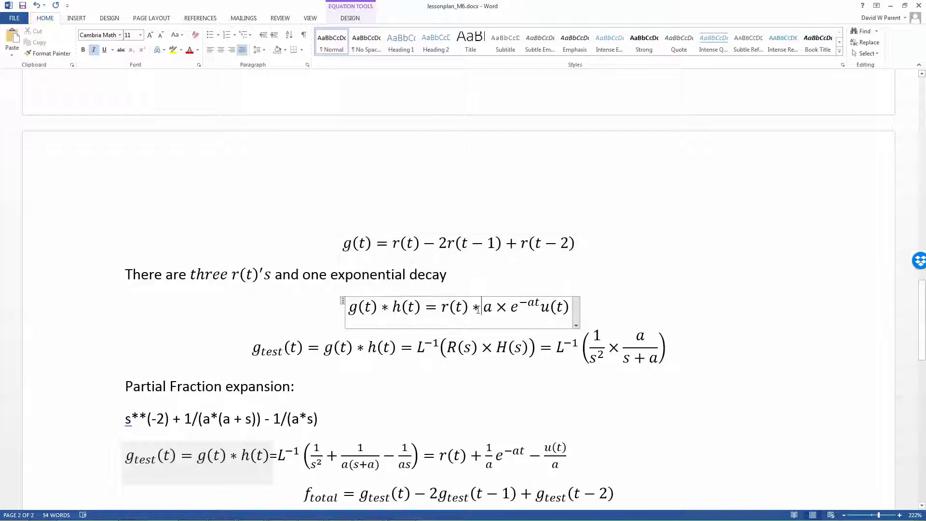
Review the a × e^−at and r(t) terms, then select a/(s+a) in the g_test equation.
drag(482, 307, 530, 306)
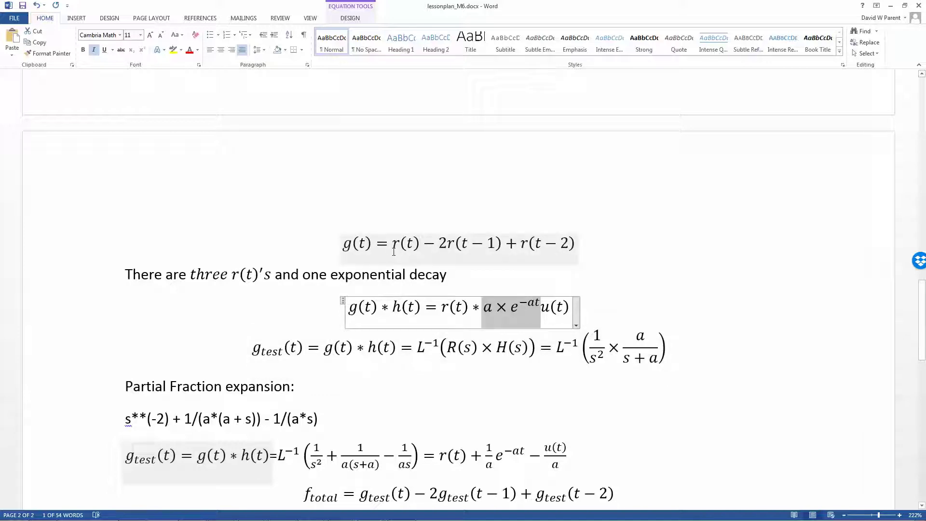
drag(393, 251, 420, 249)
drag(483, 306, 532, 302)
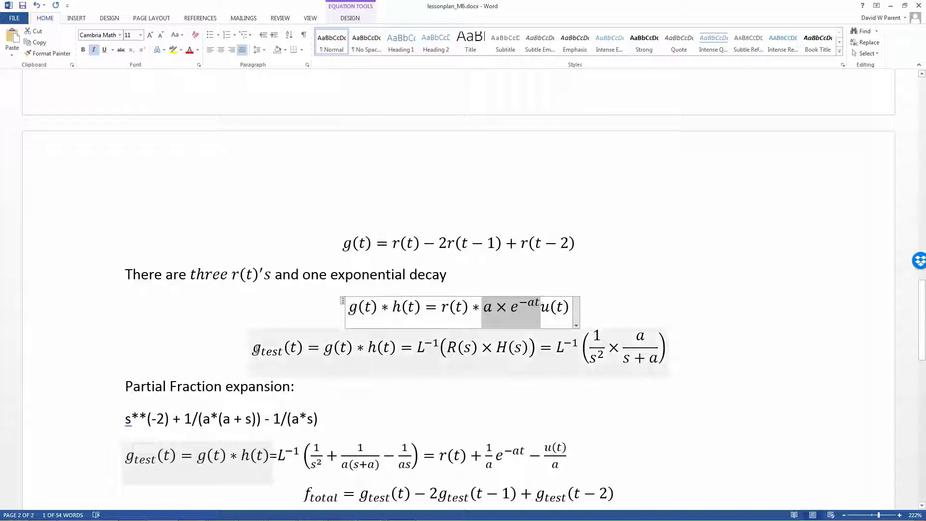
click(643, 277)
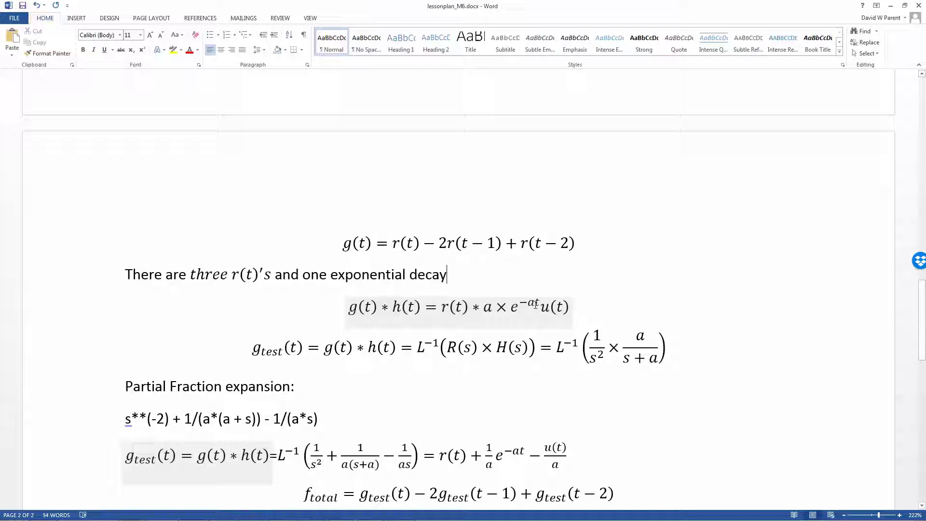
drag(629, 337, 629, 365)
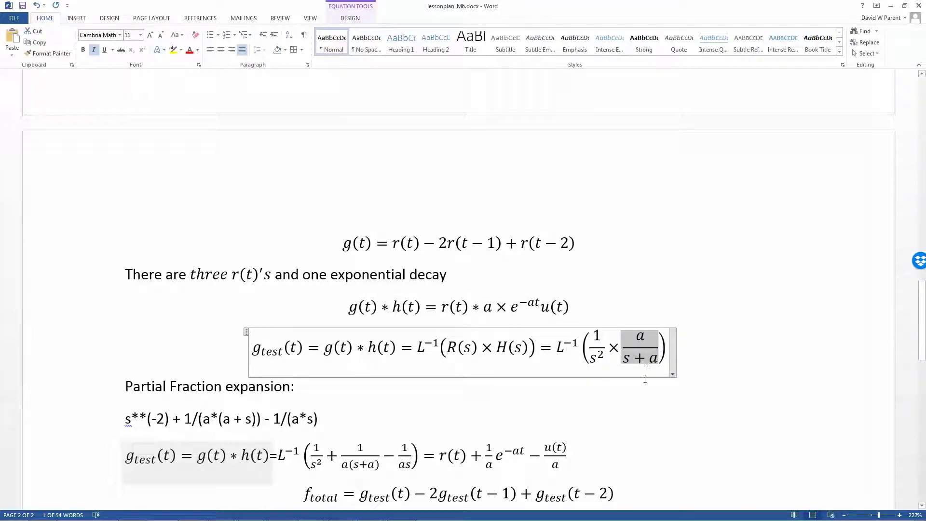
Review the partial-fraction terms 1/(a(s+a)) and 1/(as) in the g_test equation.
click(587, 387)
scroll(587, 387, down, 3)
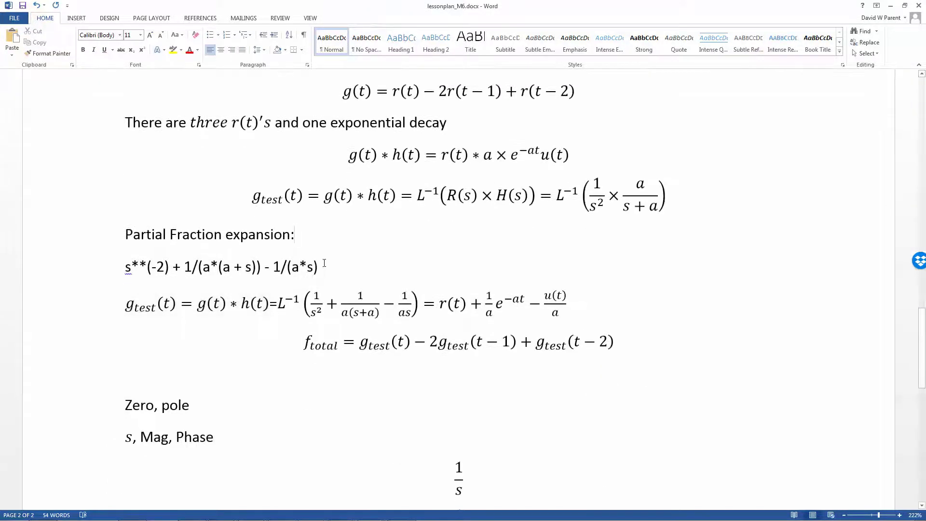
click(334, 304)
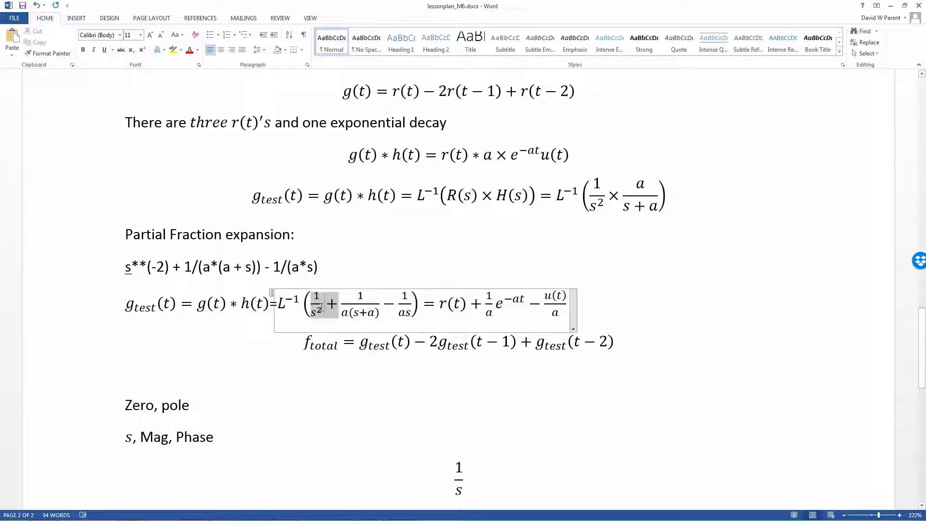
double_click(363, 303)
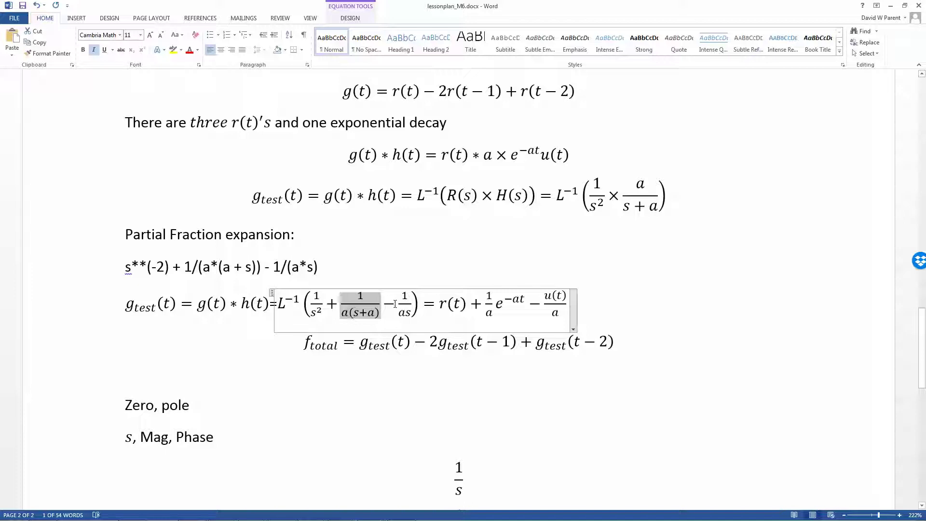
double_click(403, 303)
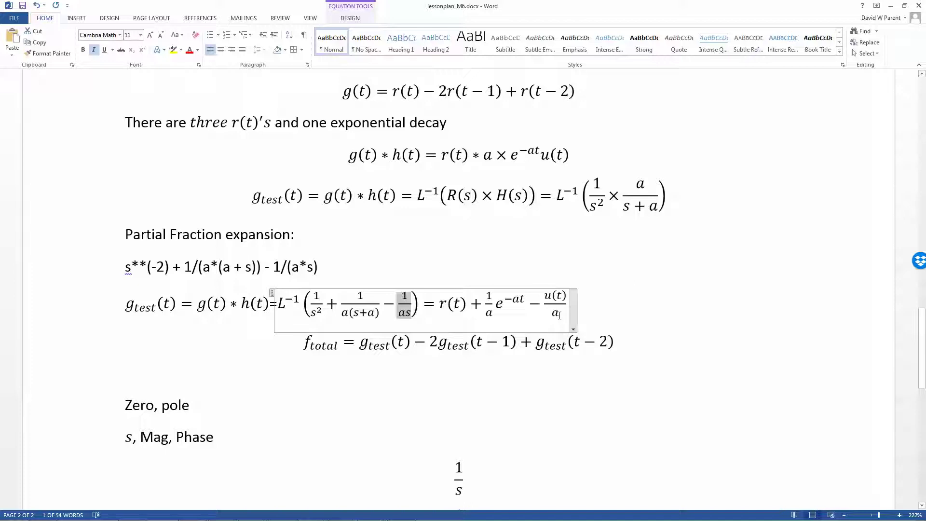
drag(126, 311, 178, 306)
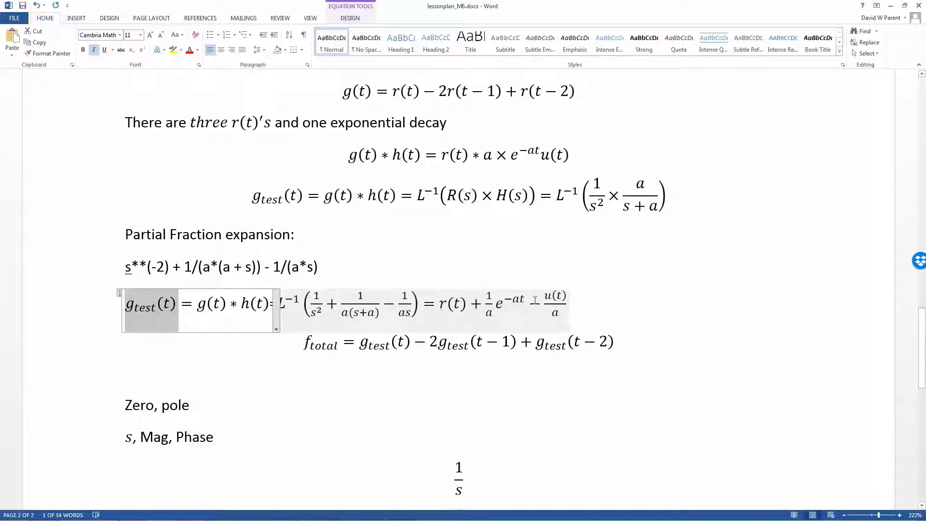
Change f_total to f_total(t) in the last equation.
click(342, 345)
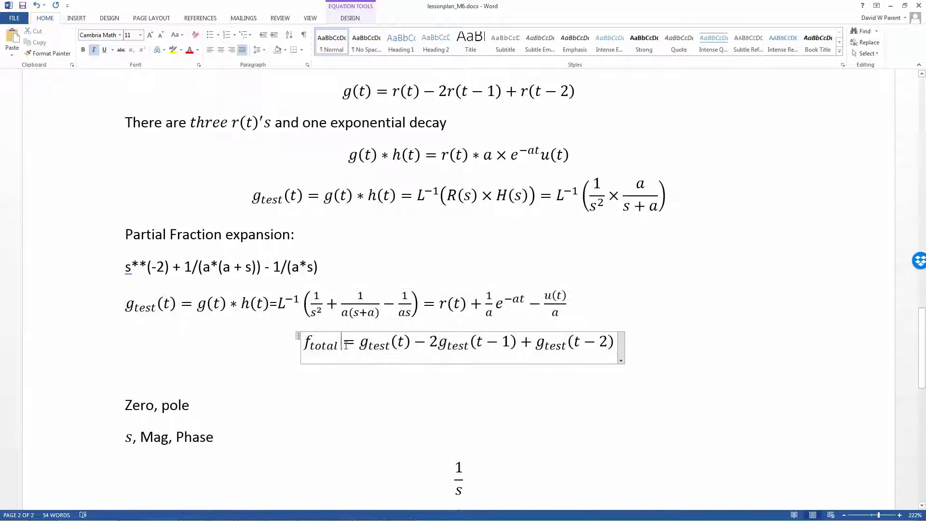
text((t))
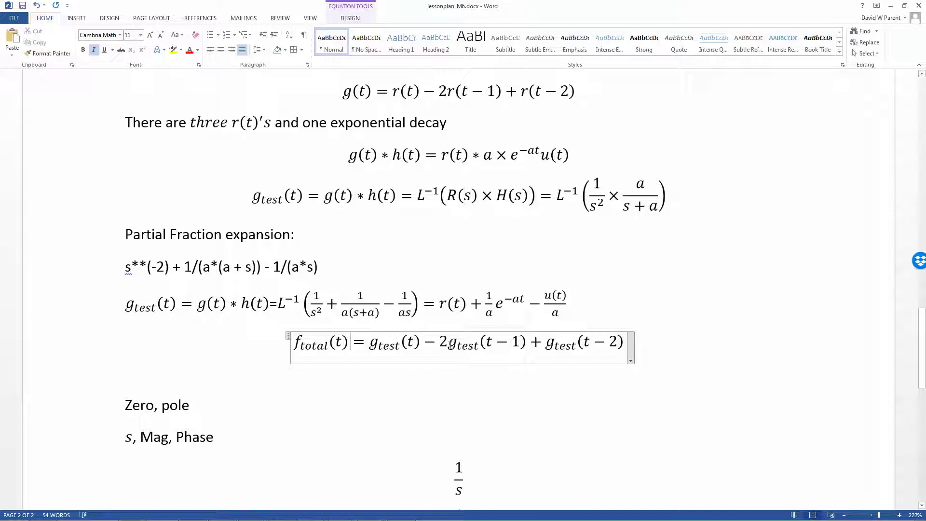
double_click(449, 344)
double_click(501, 341)
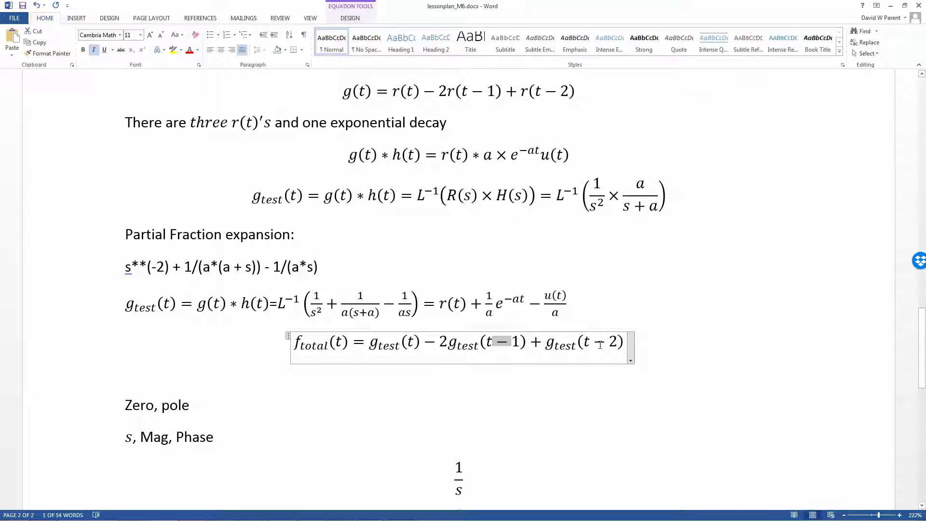
click(722, 335)
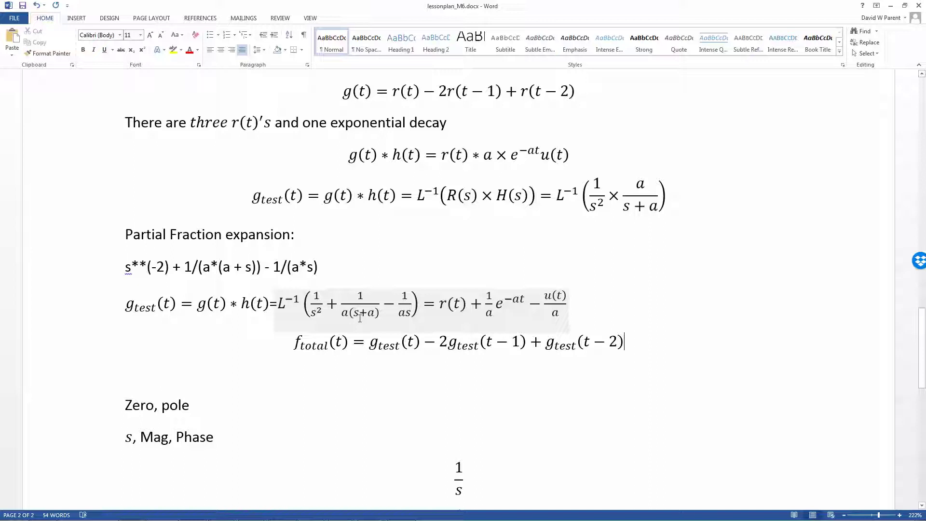
key(alt+Tab)
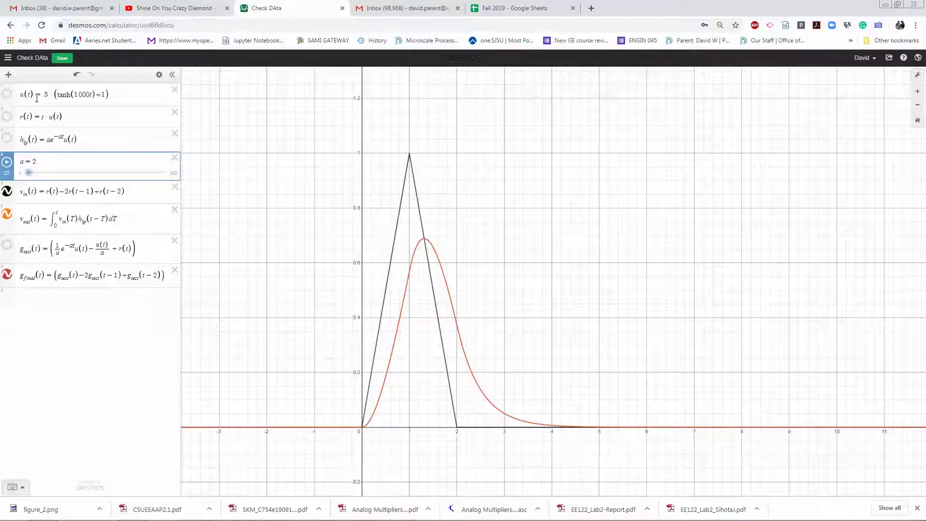
Inspect the u(t) and g_final expressions, then show the v_out convolution integral curve.
click(63, 94)
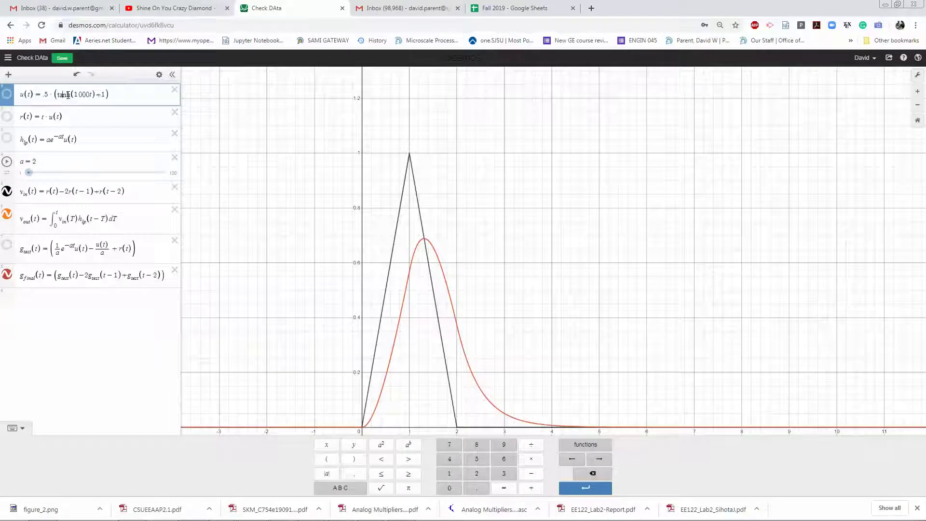
click(115, 93)
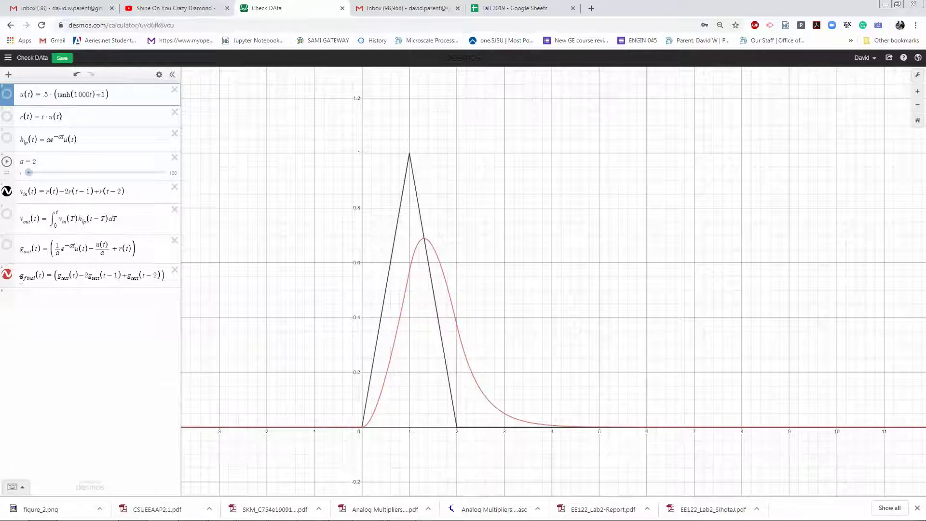
drag(21, 274, 87, 273)
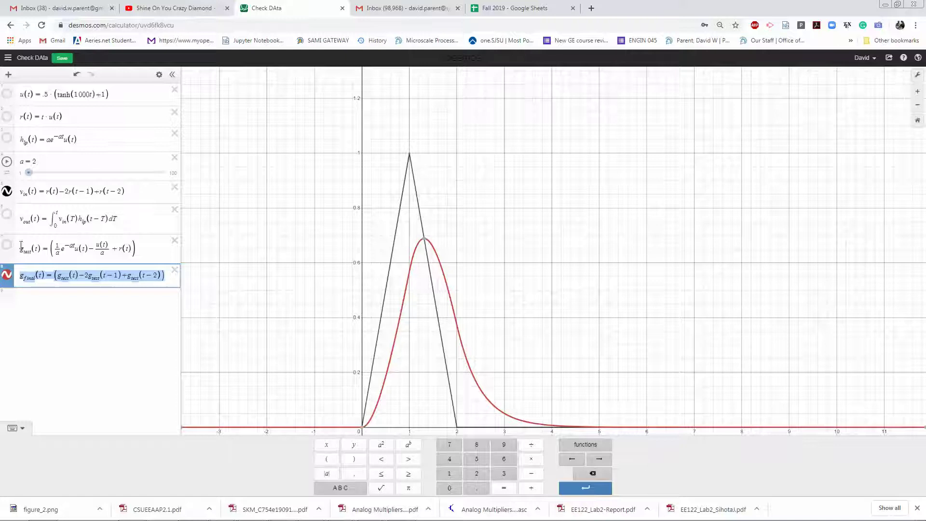
click(6, 217)
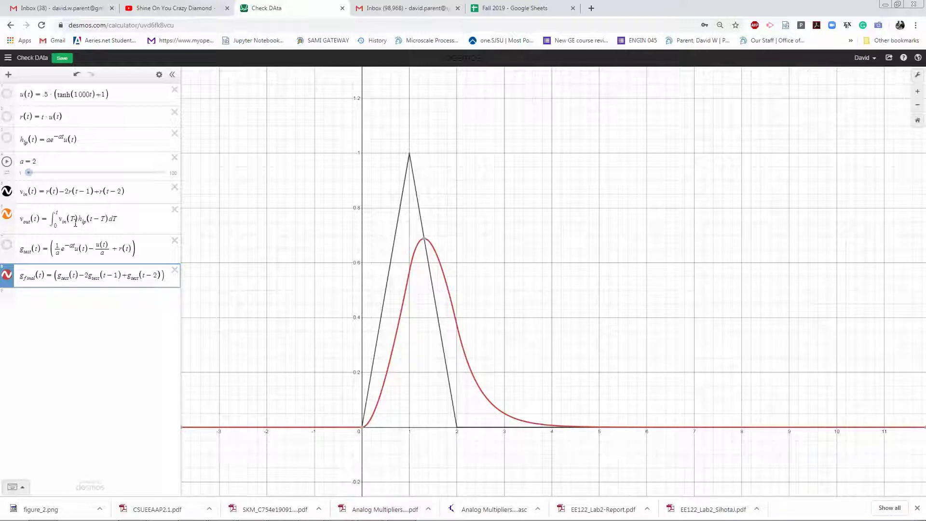
In LTspice, check pulse source V1's 10 s period, cancel, and reopen V1's settings.
mouse_move(347, 518)
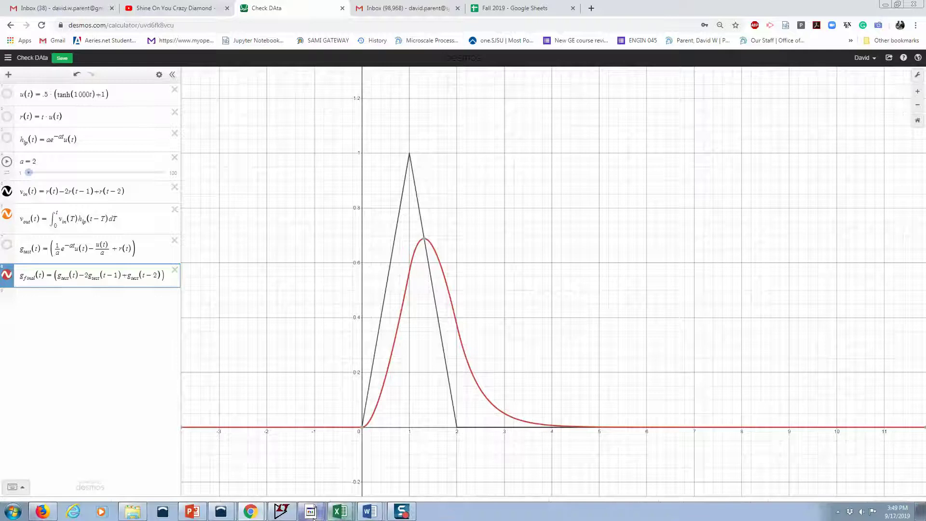
click(288, 517)
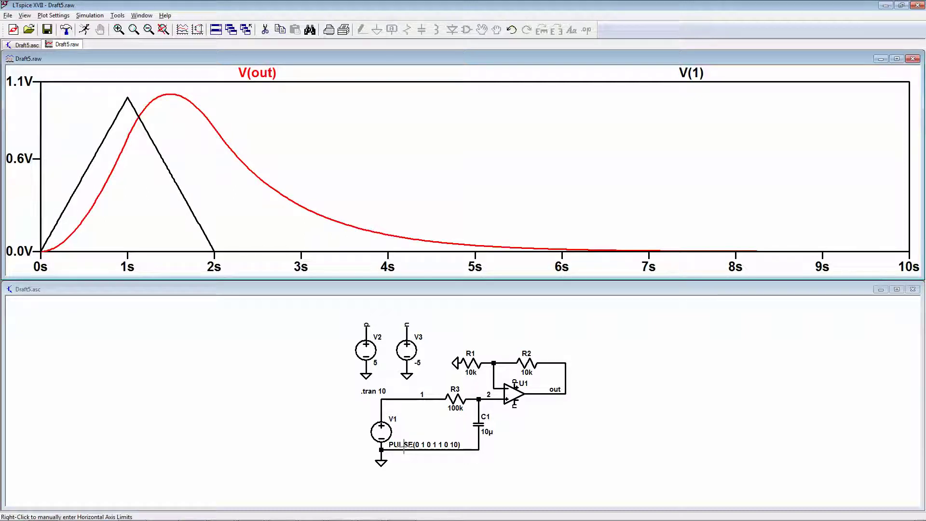
right_click(381, 432)
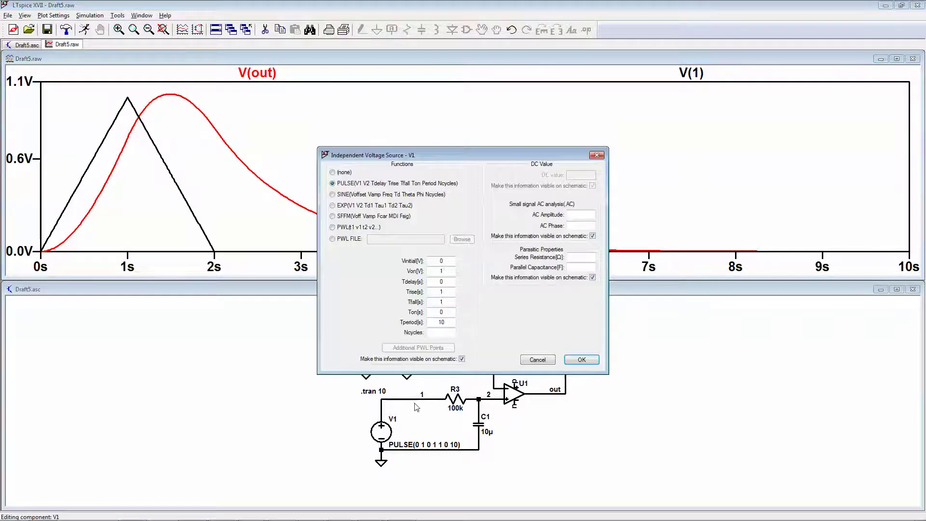
double_click(443, 321)
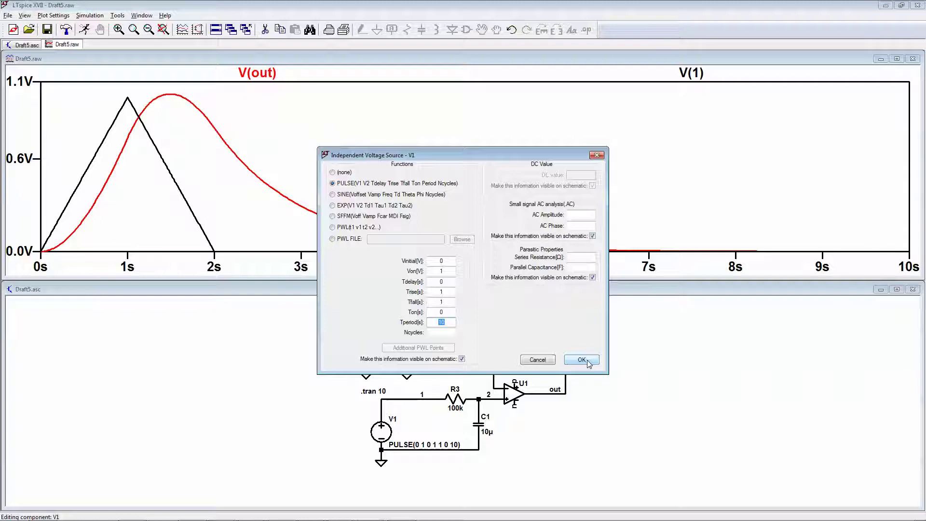
click(538, 360)
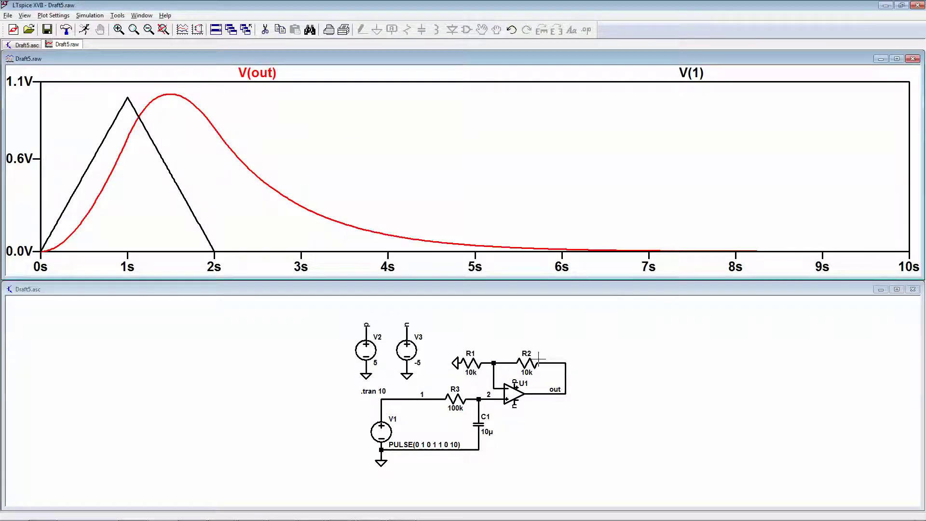
right_click(386, 435)
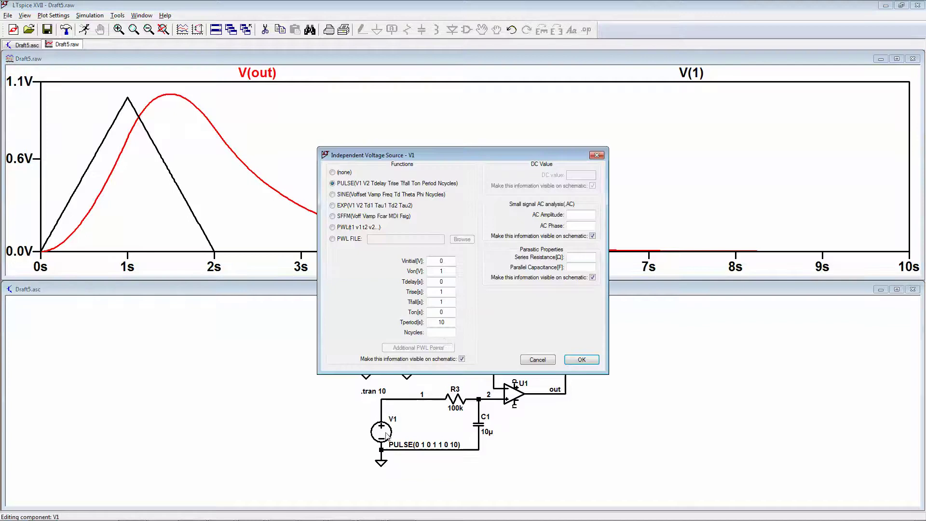
Set V1's pulse period to 2 s and rerun the simulation.
drag(452, 322, 431, 321)
text(2)
click(581, 359)
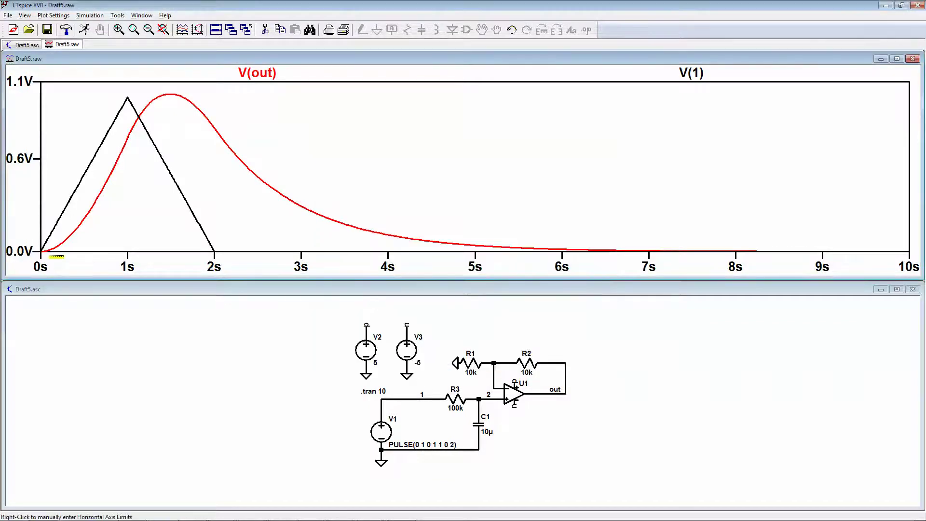
click(85, 29)
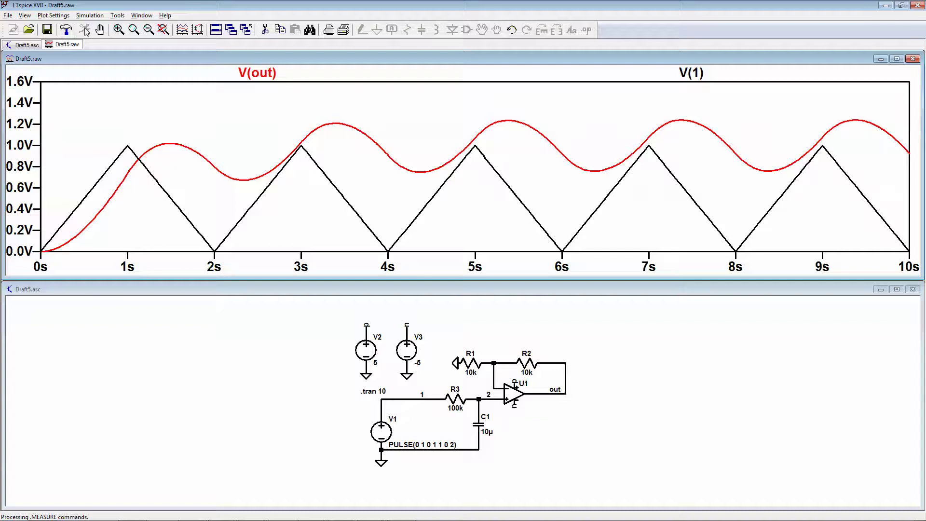
Inspect source V2's advanced pulse settings and close them, keeping V2 at 5 V.
click(381, 356)
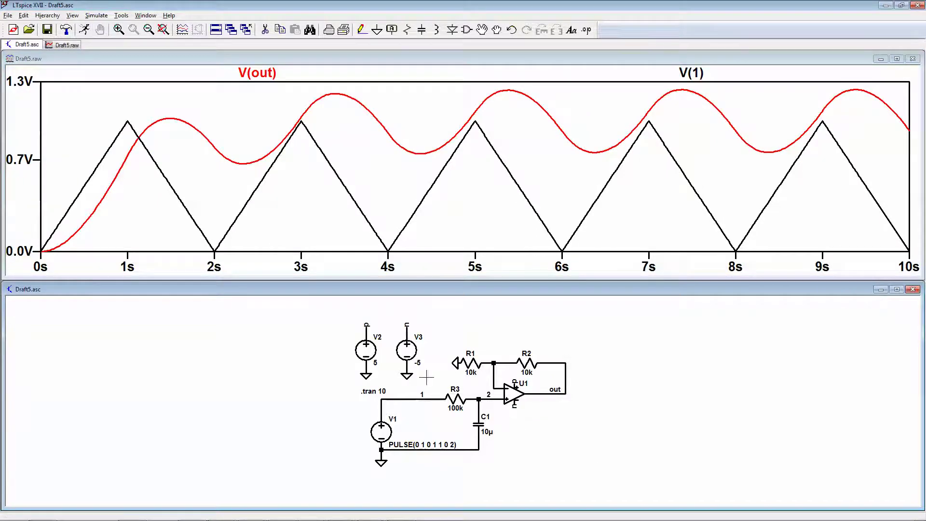
right_click(371, 355)
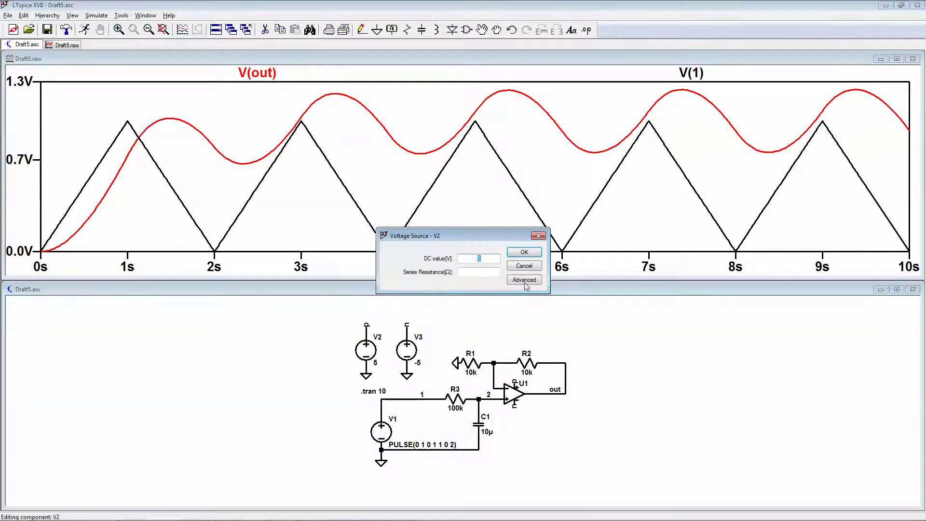
click(524, 279)
click(333, 184)
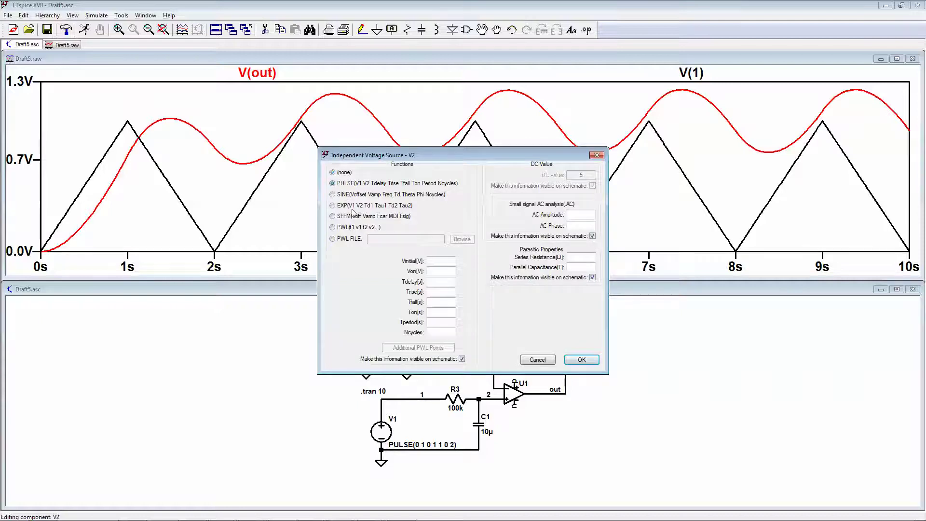
click(537, 360)
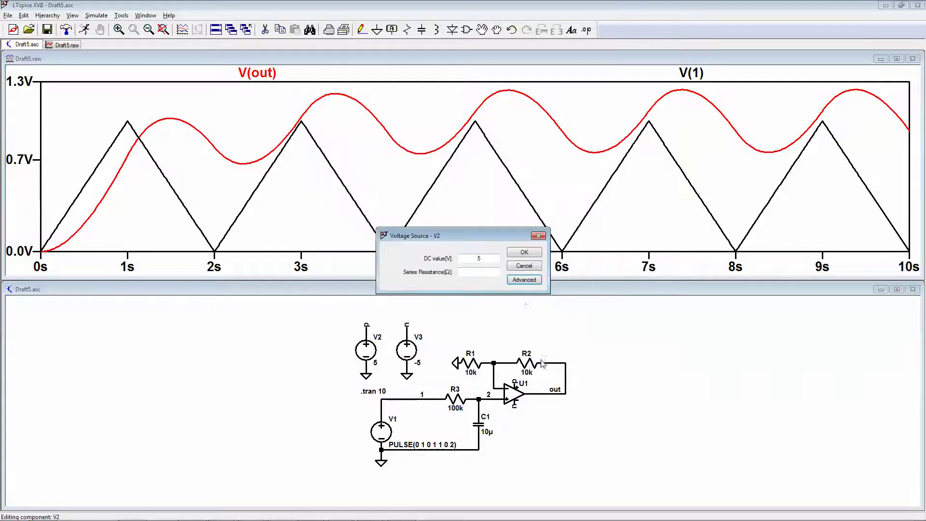
click(524, 266)
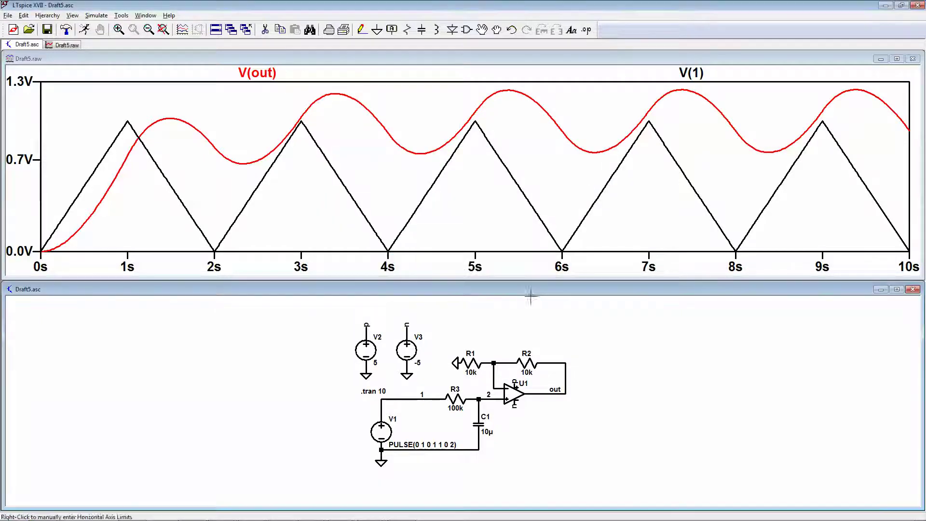
Set V1's pulse period back to 10 s.
right_click(381, 430)
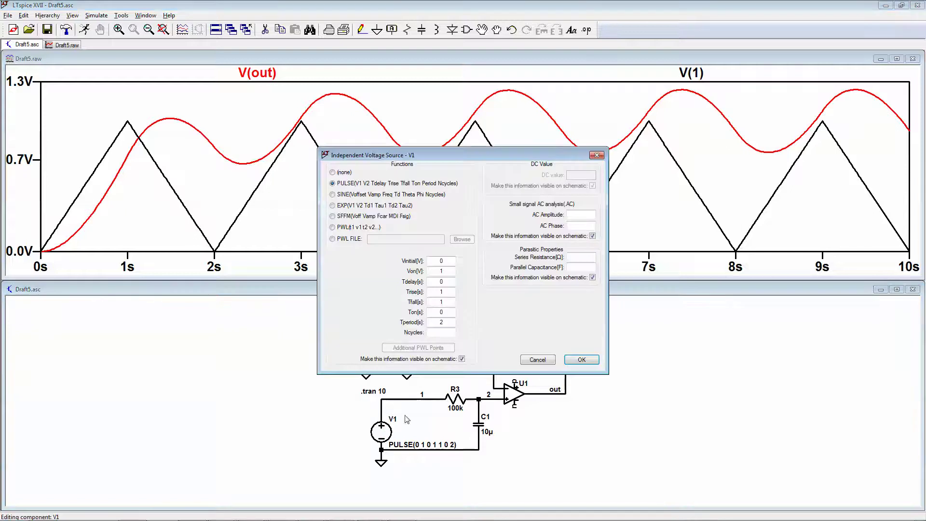
double_click(445, 323)
text(10)
click(581, 359)
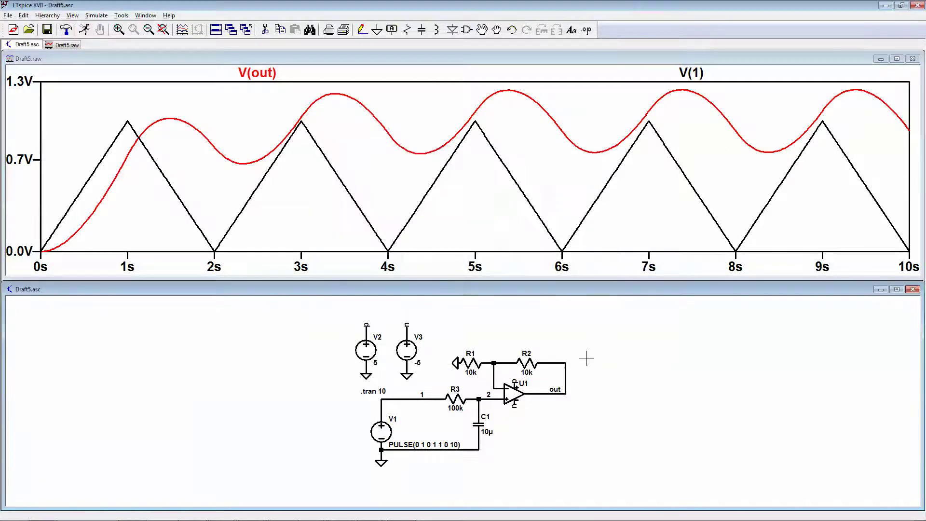
Rerun the simulation to get a single triangle pulse and its V(out) response.
click(84, 30)
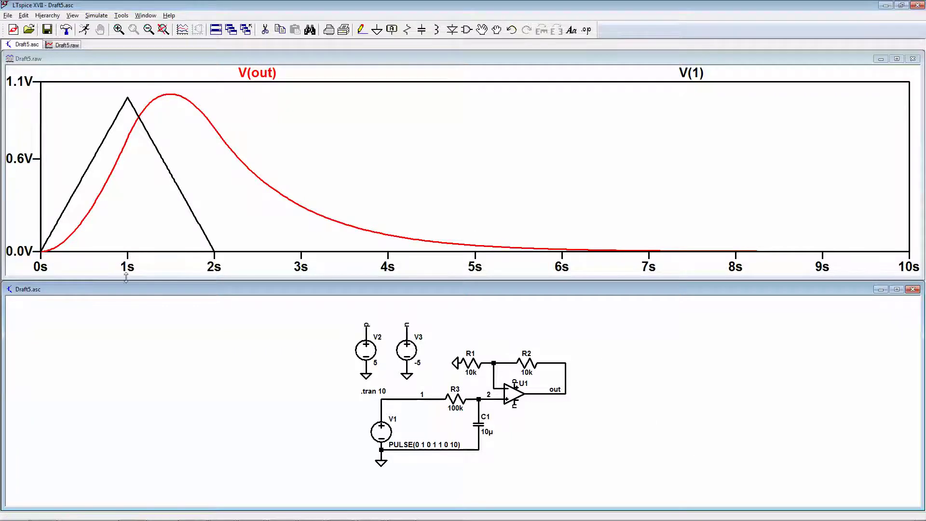
click(65, 68)
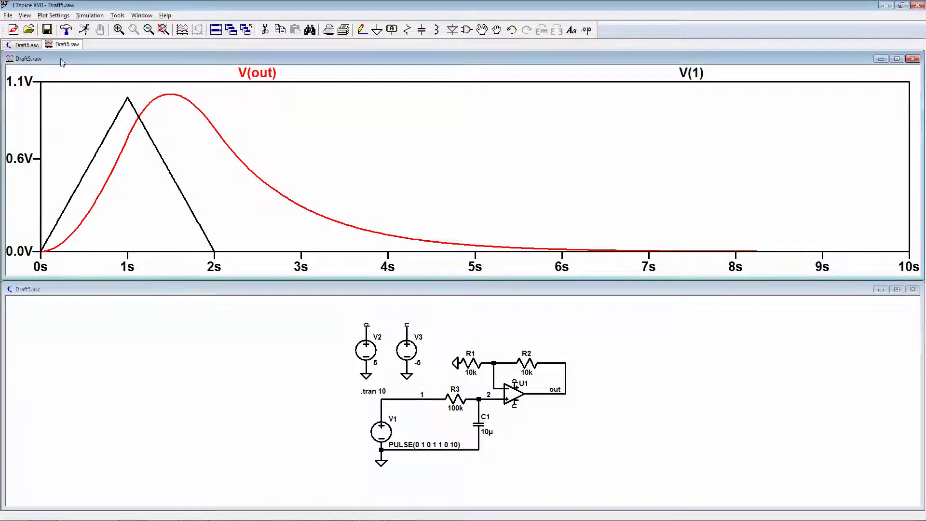
click(25, 14)
click(116, 292)
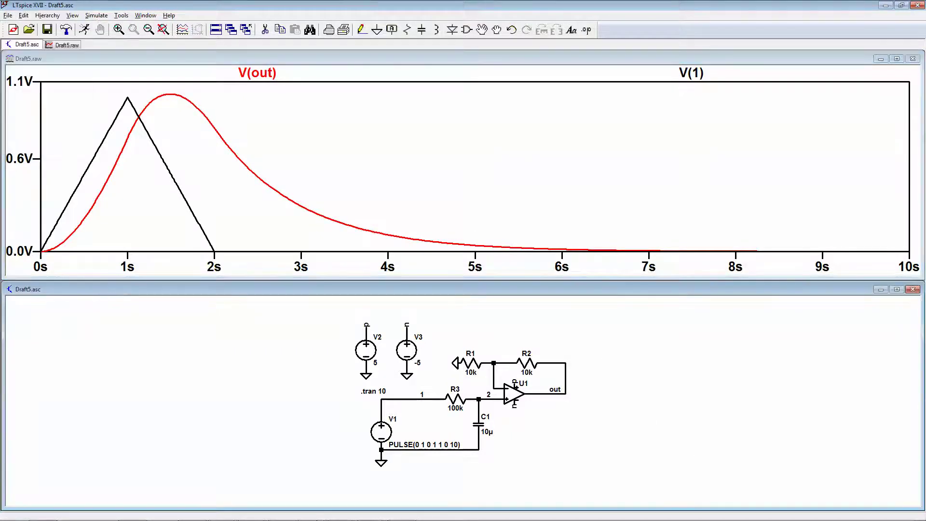
Export the V(1) and V(out) waveform traces as text data.
click(8, 15)
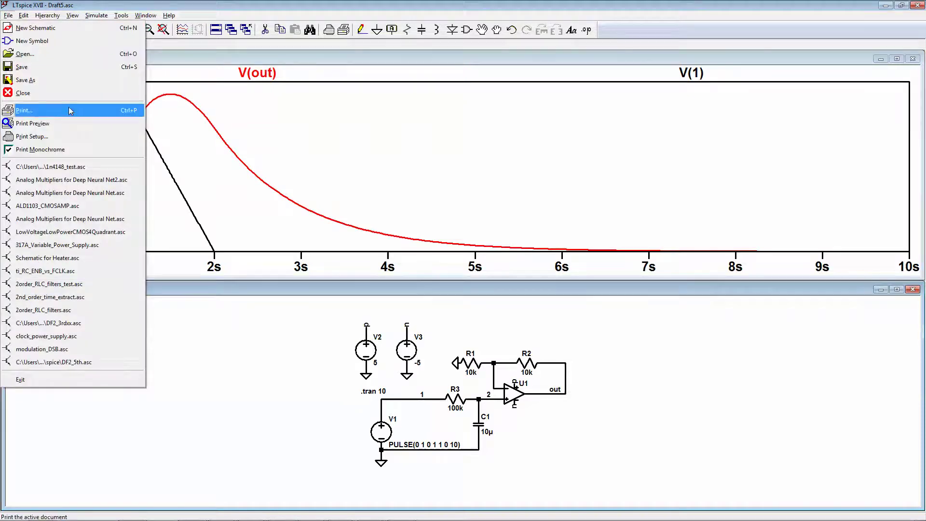
mouse_move(20, 13)
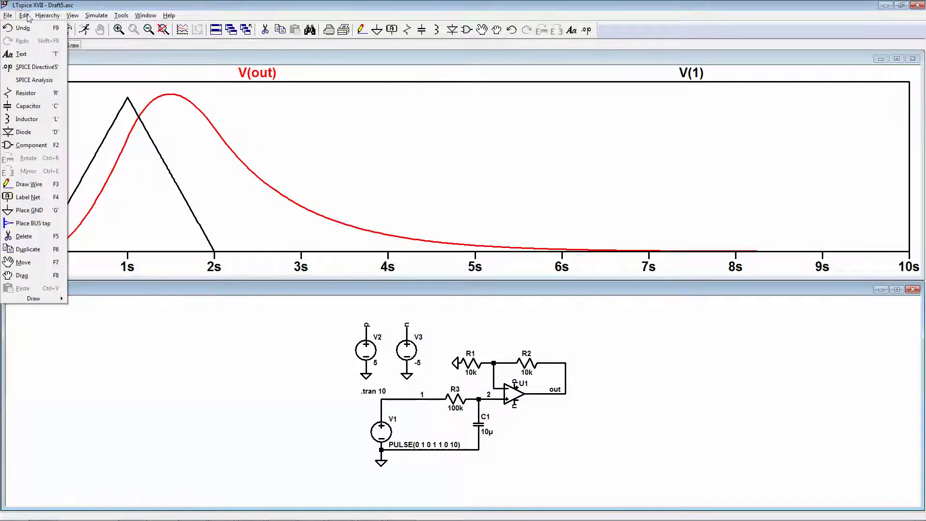
click(91, 66)
click(8, 15)
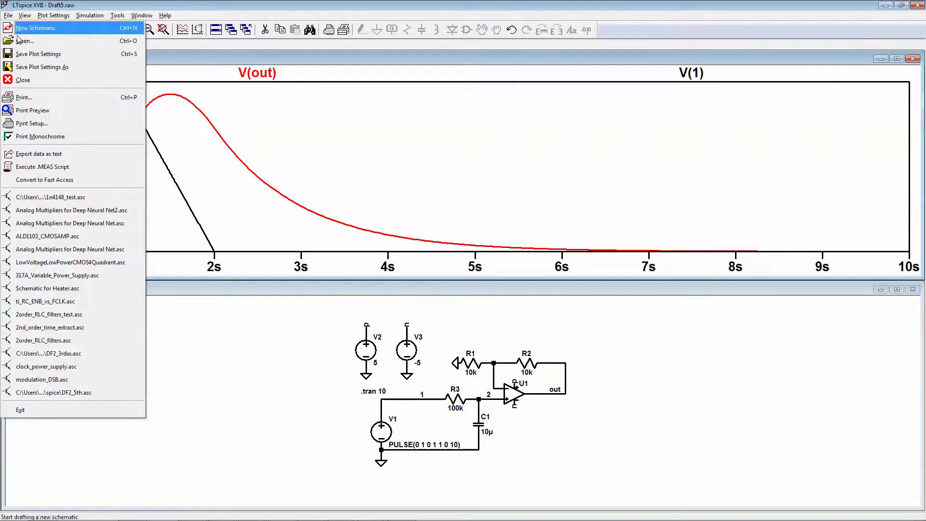
click(62, 154)
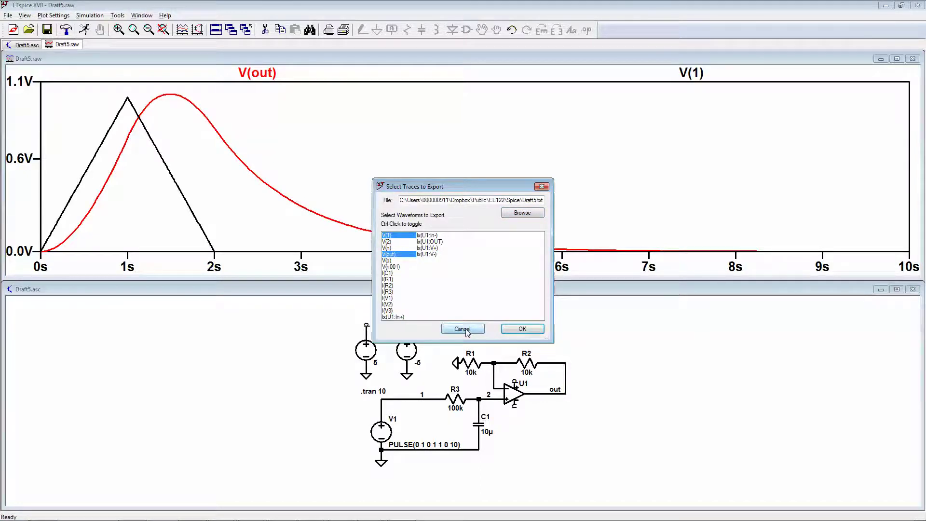
click(512, 327)
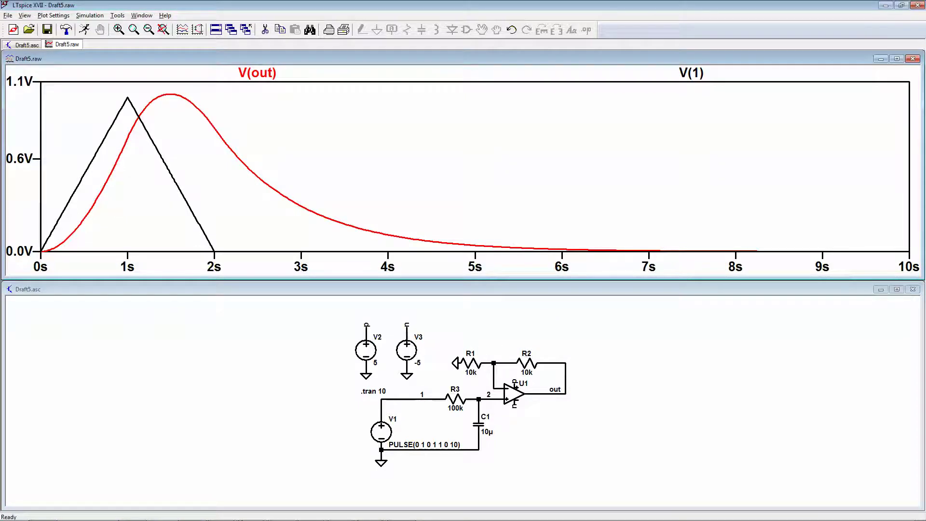
Close the old Draft5.txt workbook without saving changes.
mouse_move(282, 518)
mouse_move(340, 512)
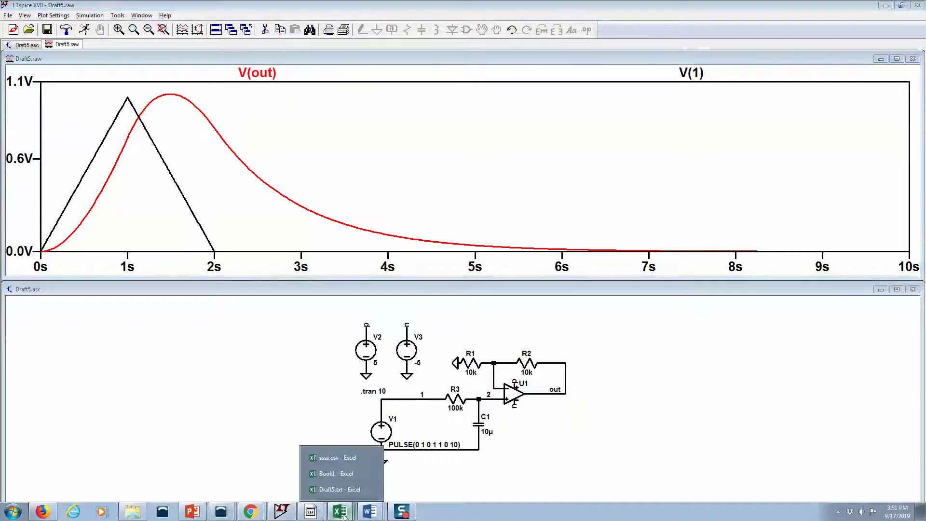
click(335, 494)
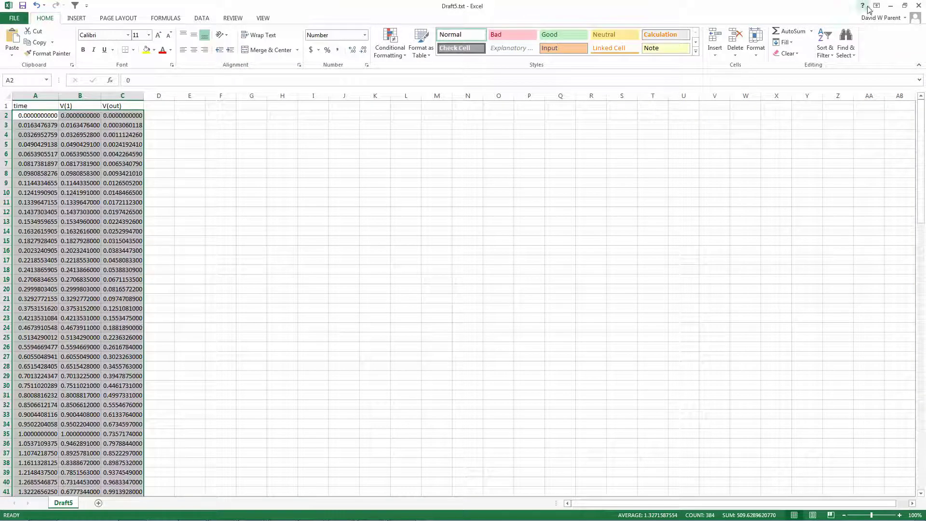
click(919, 6)
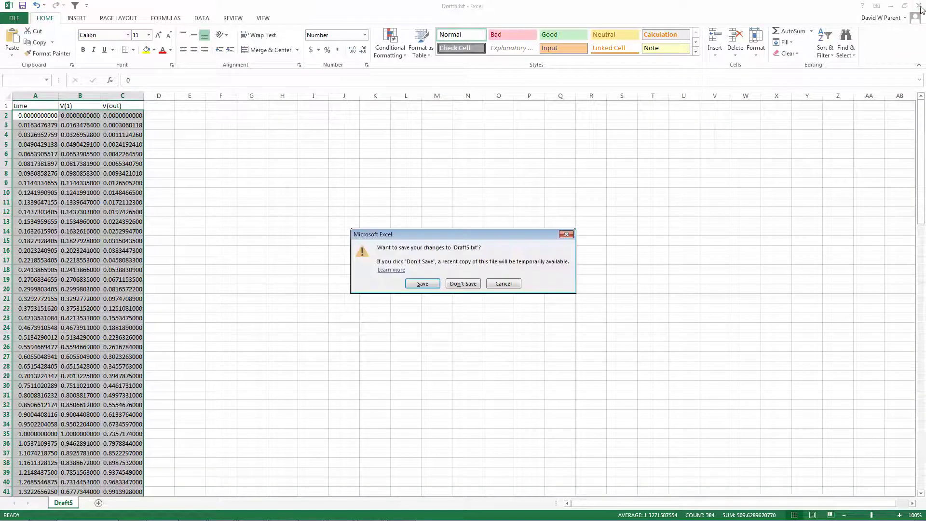
click(469, 286)
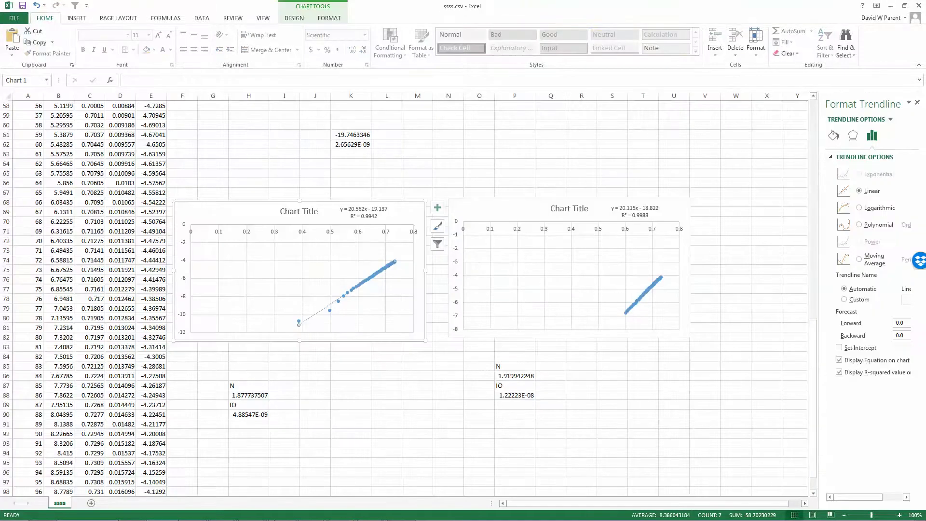
Start Excel and open Draft5.txt from the Desktop, advancing the Text Import Wizard to delimiters.
click(13, 511)
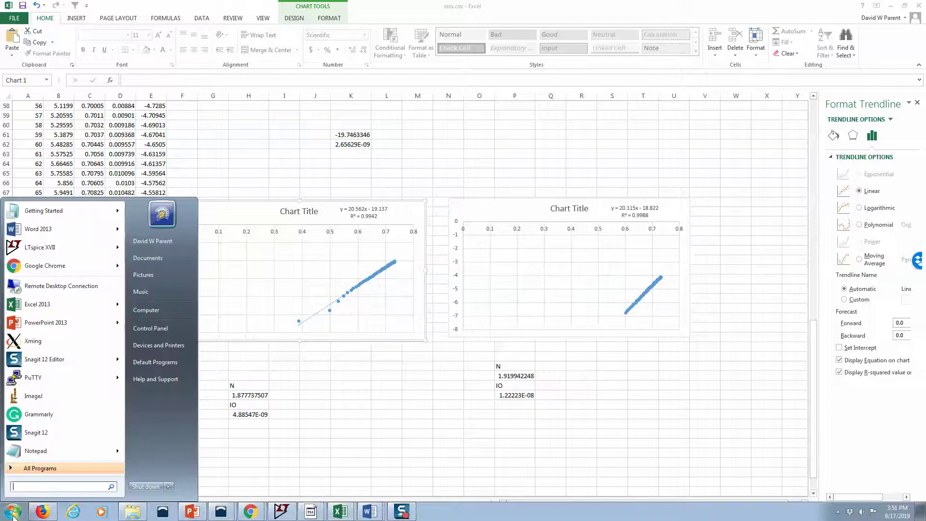
click(53, 308)
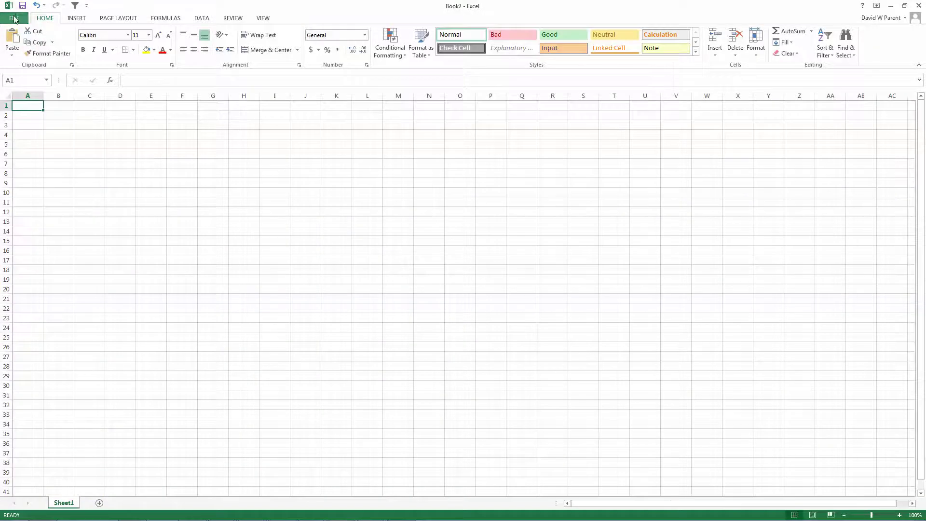
click(14, 17)
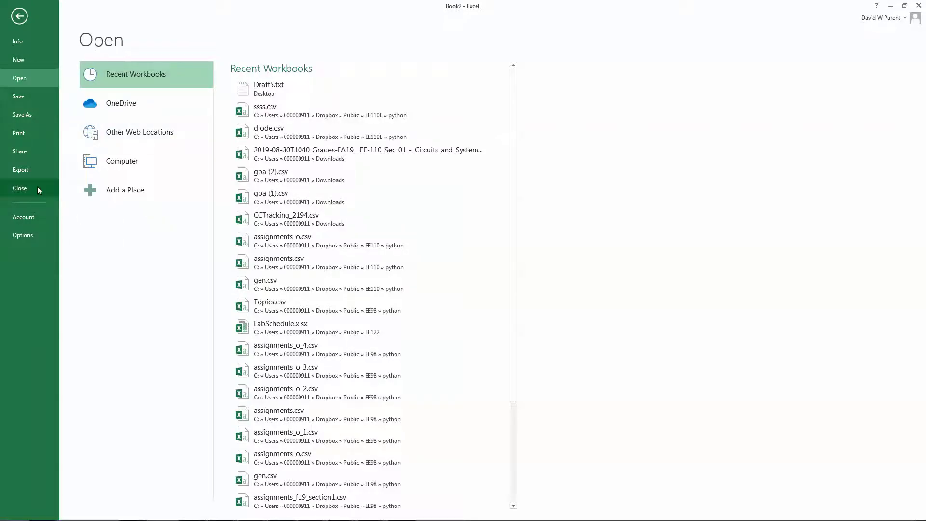
click(119, 164)
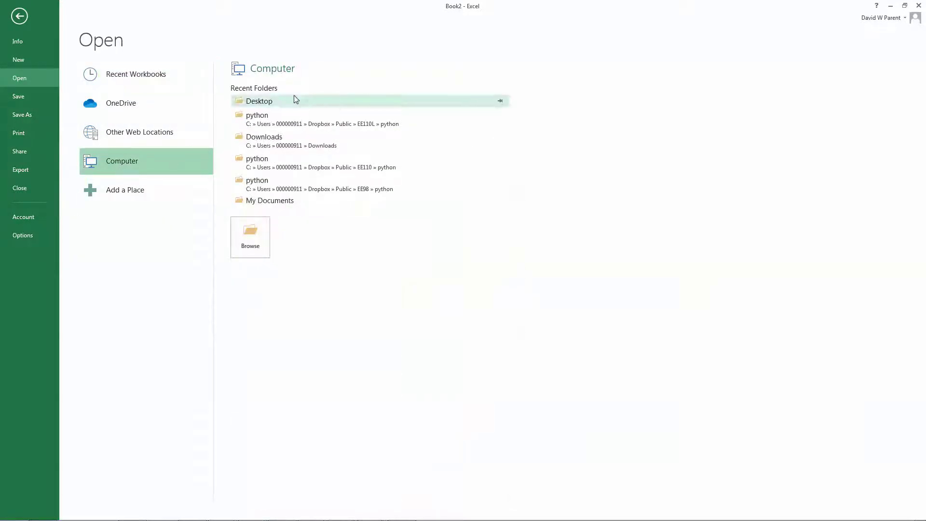
click(296, 100)
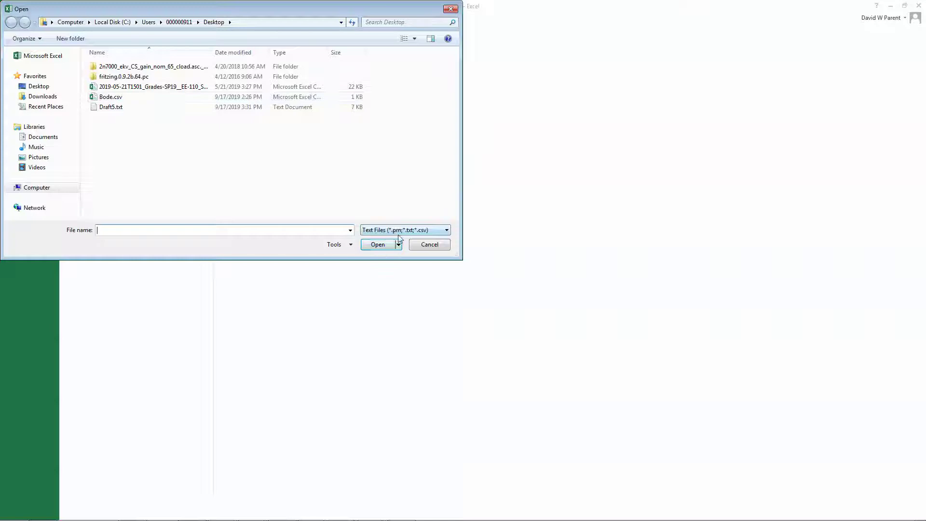
click(116, 108)
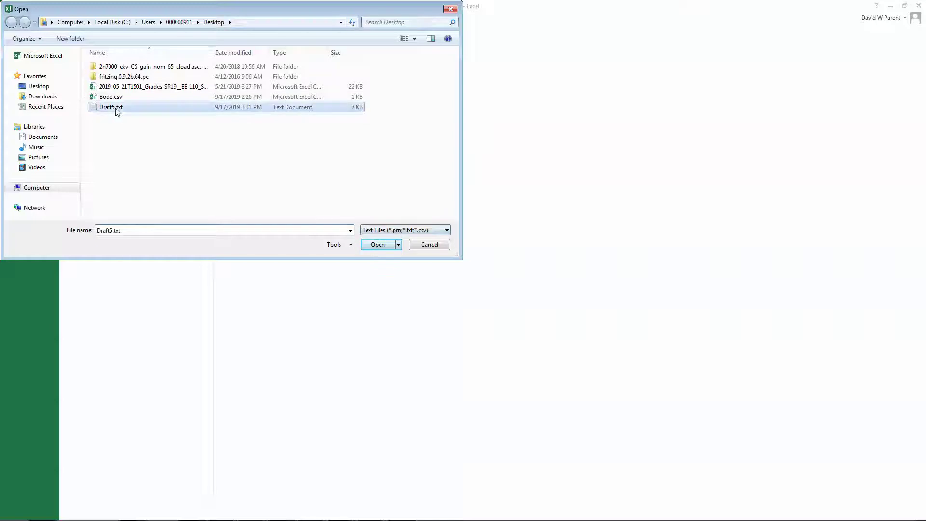
click(375, 246)
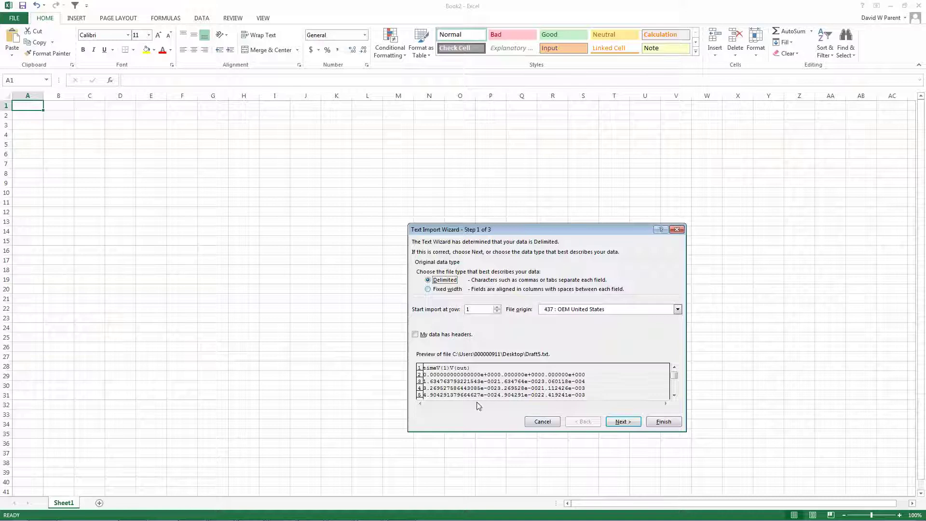
click(622, 422)
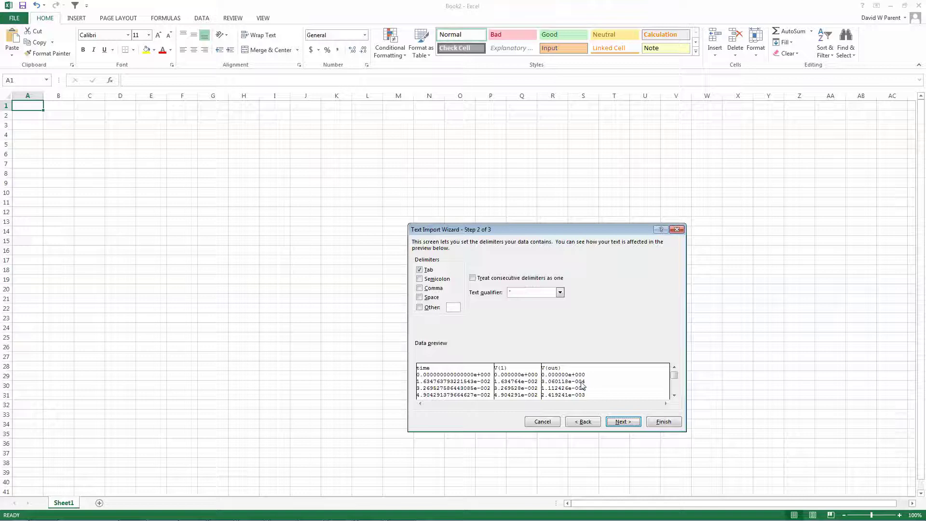
Finish the import and format columns A–C as Number with 8 decimal places.
click(659, 421)
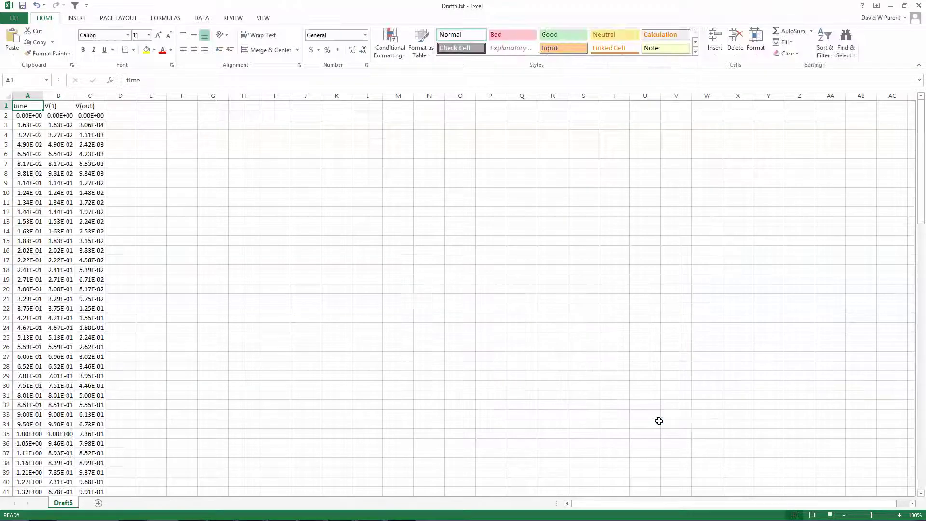
click(72, 92)
drag(17, 95, 88, 120)
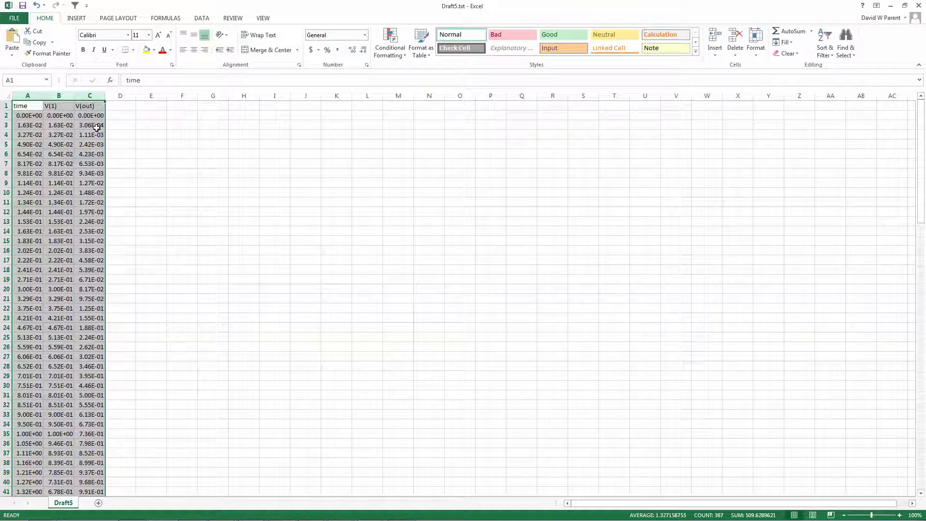
right_click(87, 153)
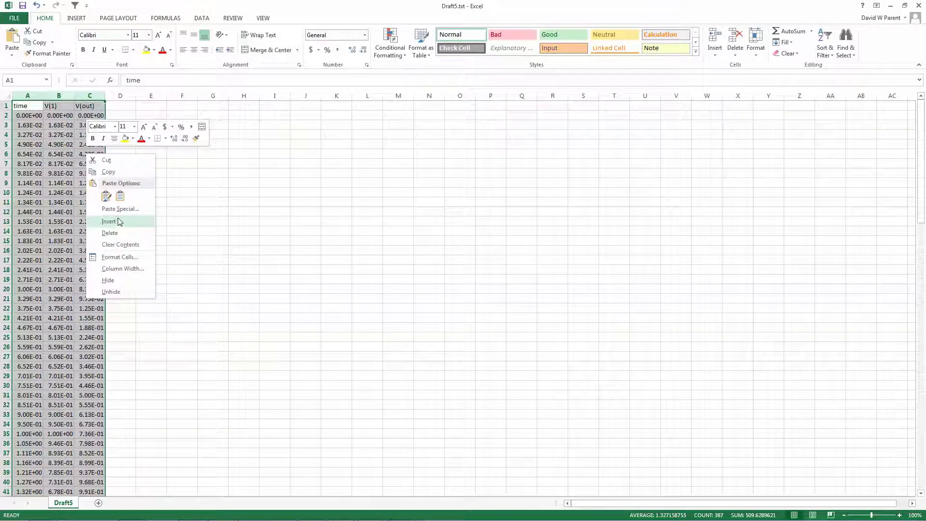
click(134, 258)
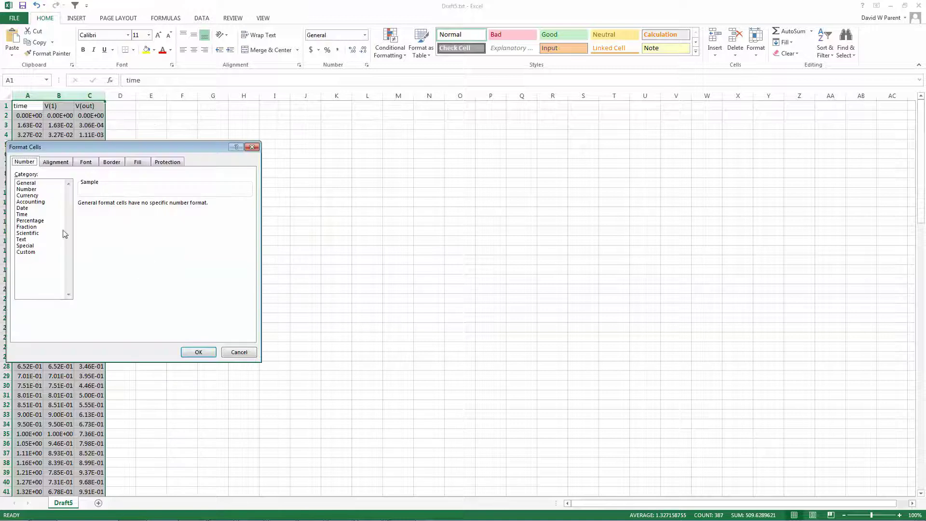
click(26, 189)
click(144, 202)
click(143, 202)
click(143, 202)
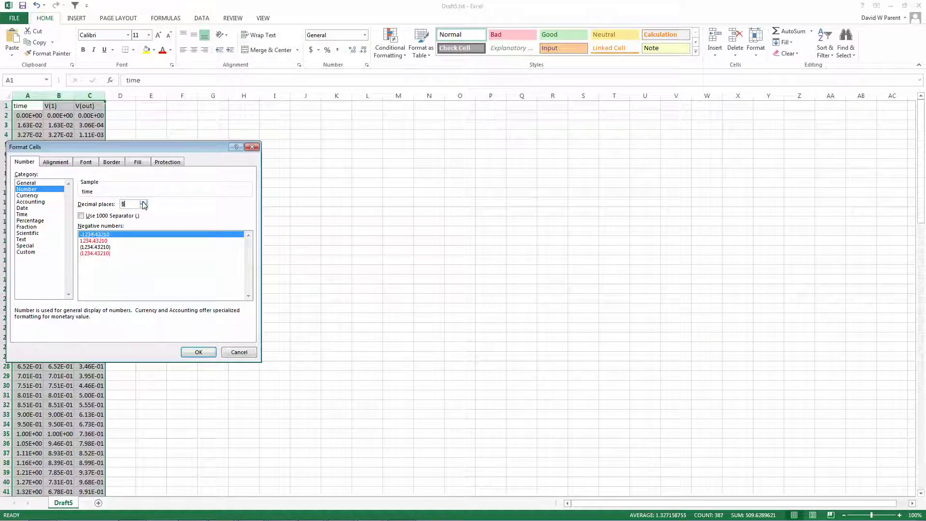
click(143, 202)
click(143, 202)
click(143, 202)
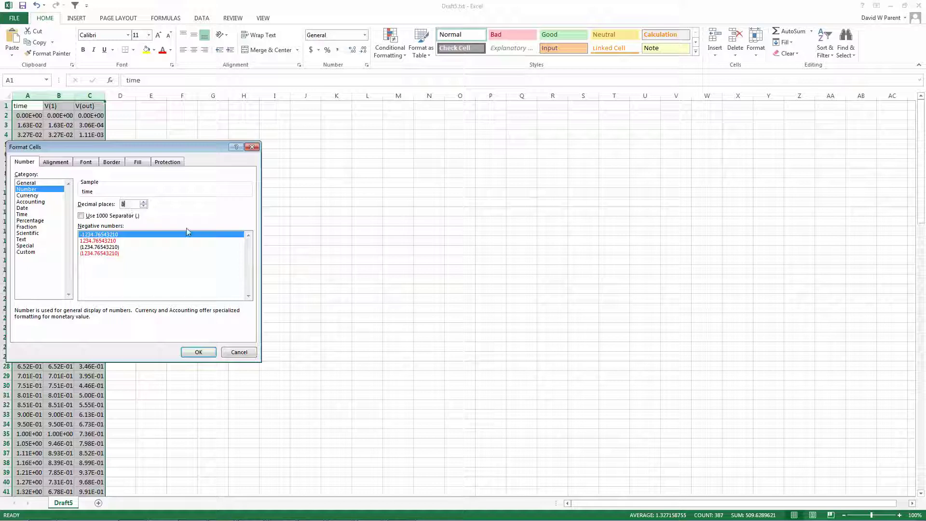
click(198, 352)
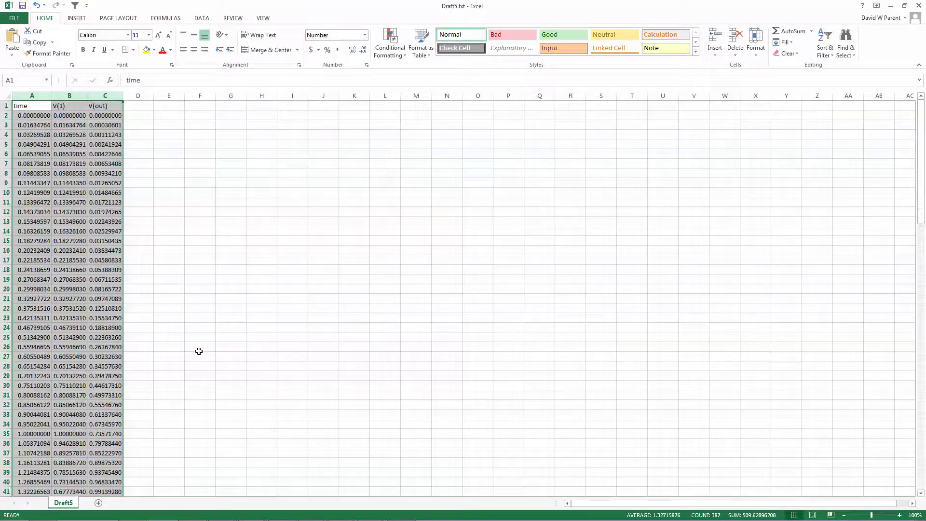
Copy the data range A2:C129.
click(166, 253)
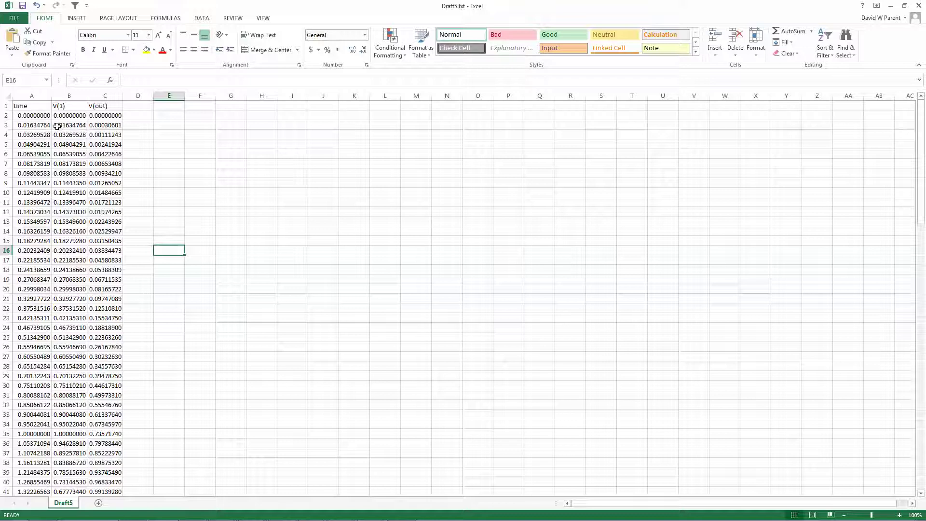
click(32, 115)
drag(32, 115, 90, 470)
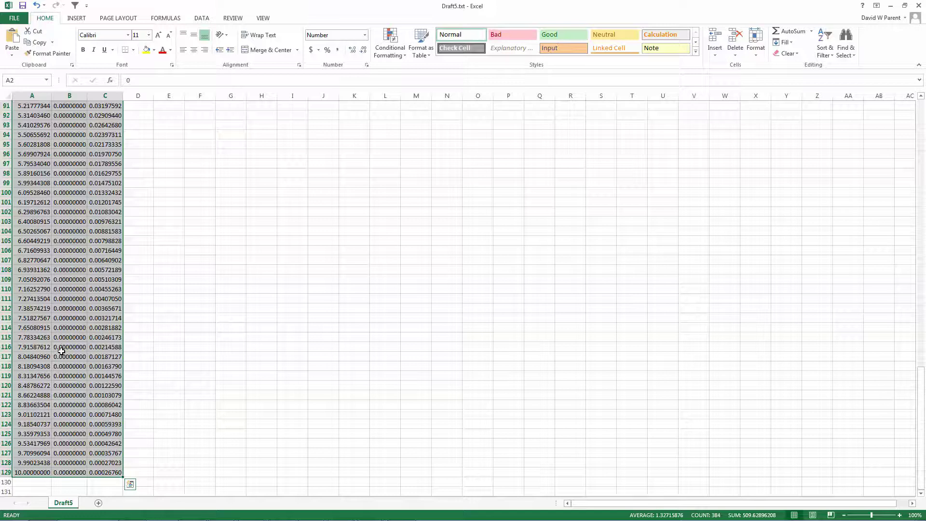
right_click(62, 351)
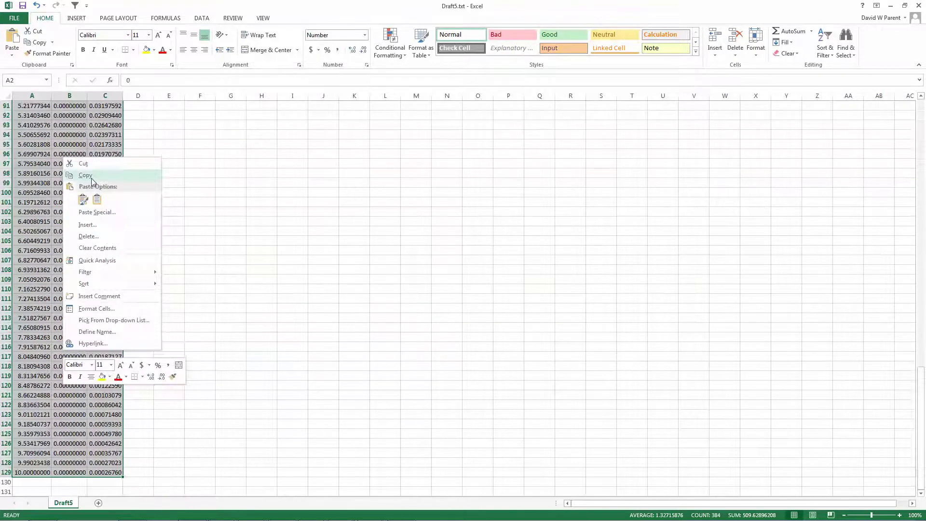
click(87, 175)
key(alt+Tab)
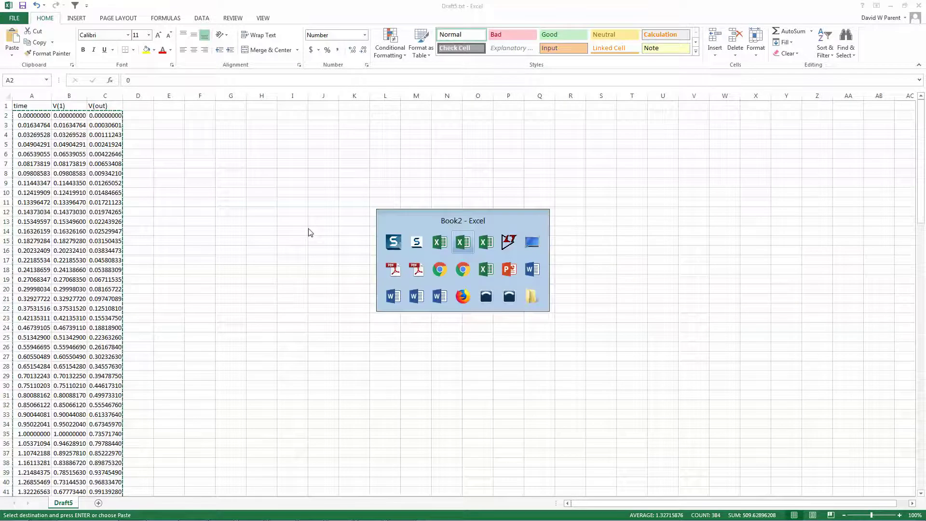
Paste the copied data as a new x1, y1, z1 table below g_final, comparing with Excel and LTspice.
key(alt+Tab)
key(alt+Tab)
key(alt+Tab)
key(alt+Tab)
key(alt+Tab)
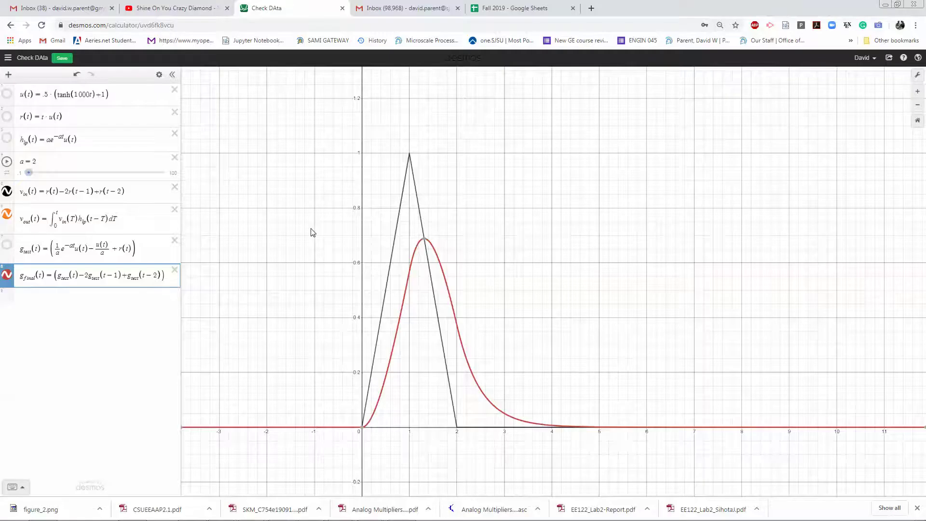
click(62, 307)
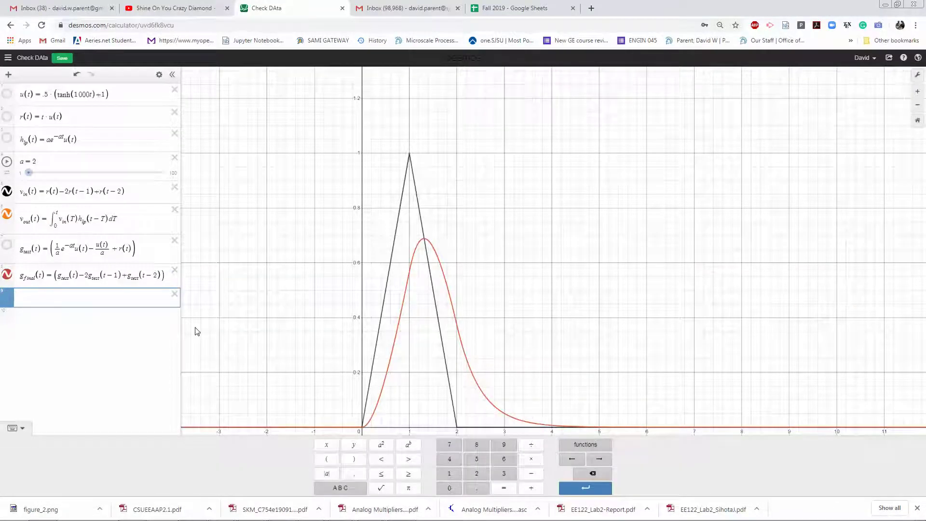
key(ctrl+v)
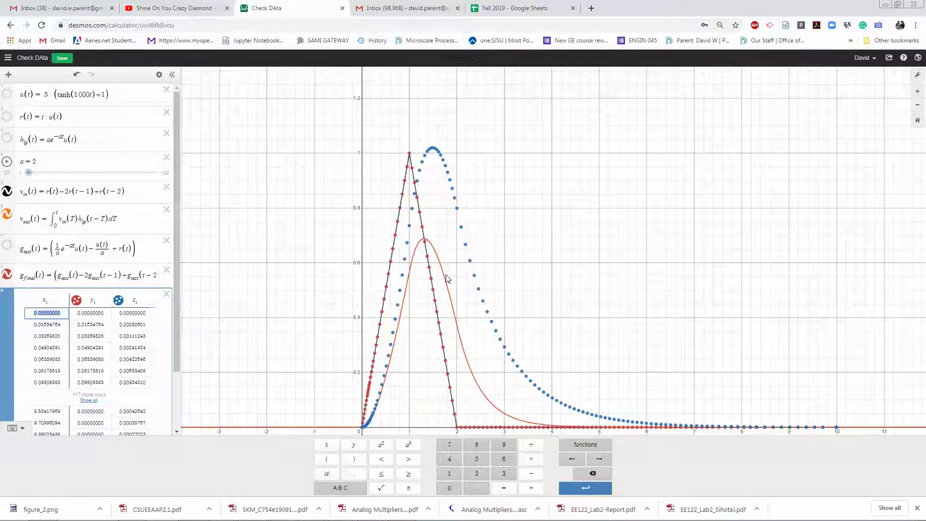
key(alt+Tab)
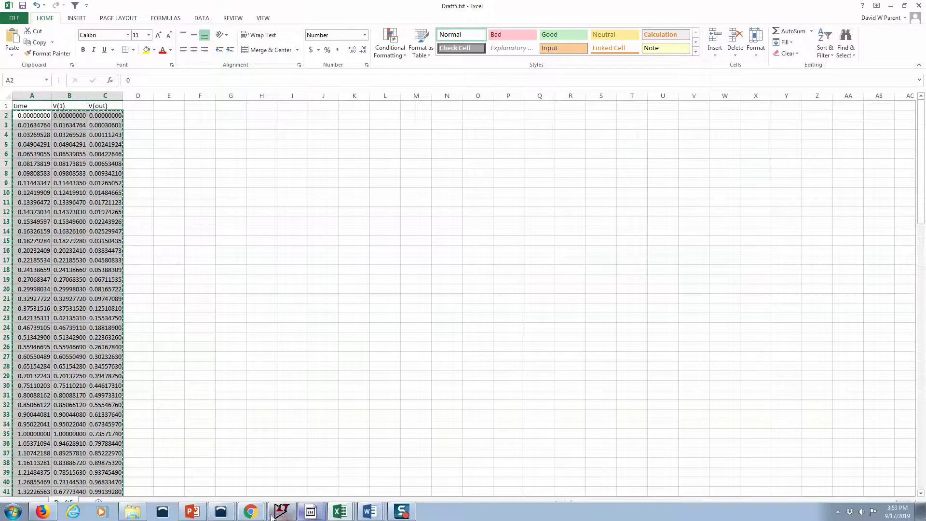
click(289, 511)
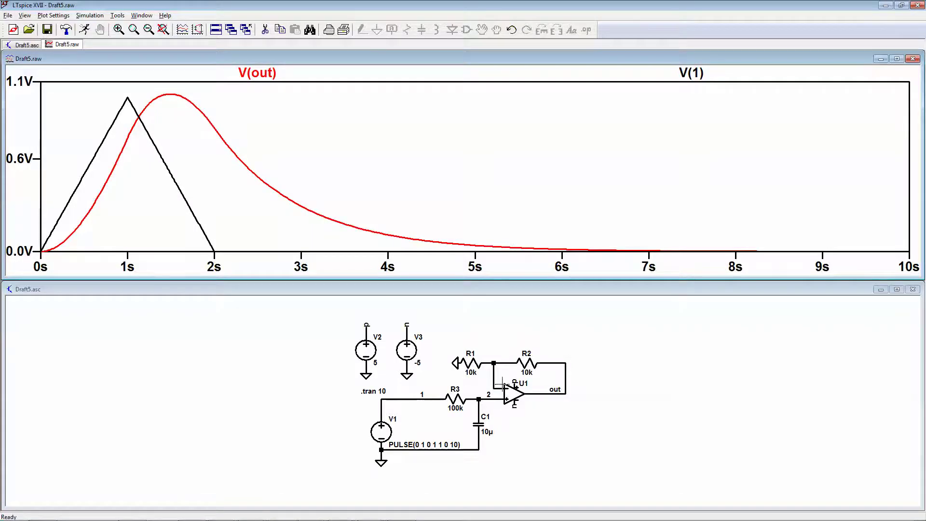
key(alt+Tab)
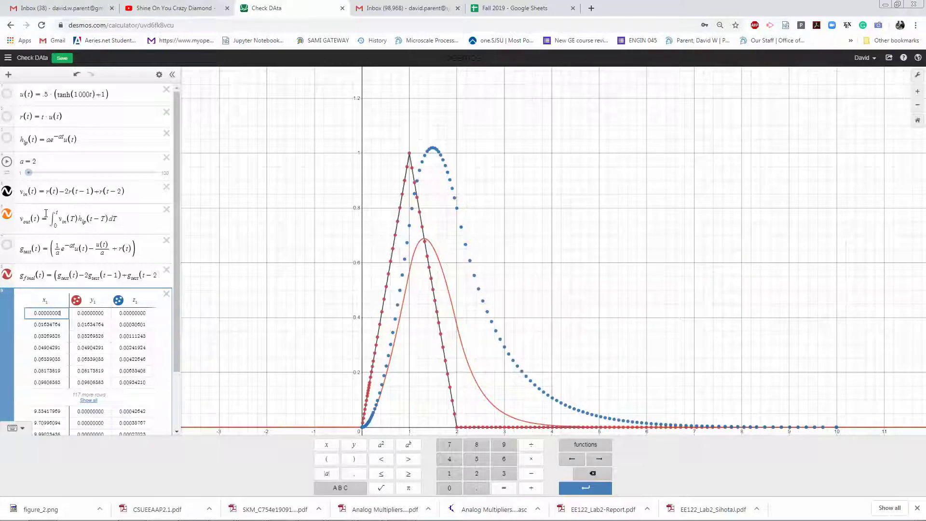
Put a factor of 2 in front of the v_out and g_final expressions.
click(46, 215)
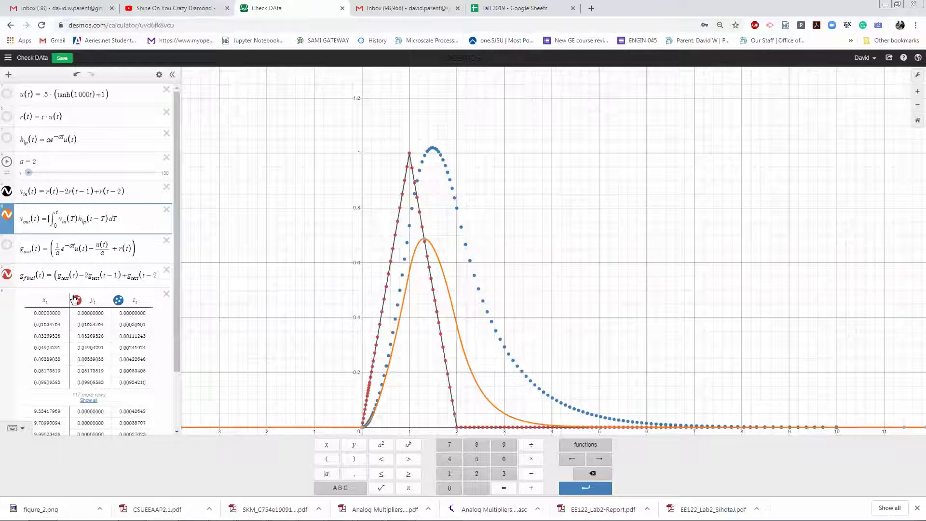
text(2)
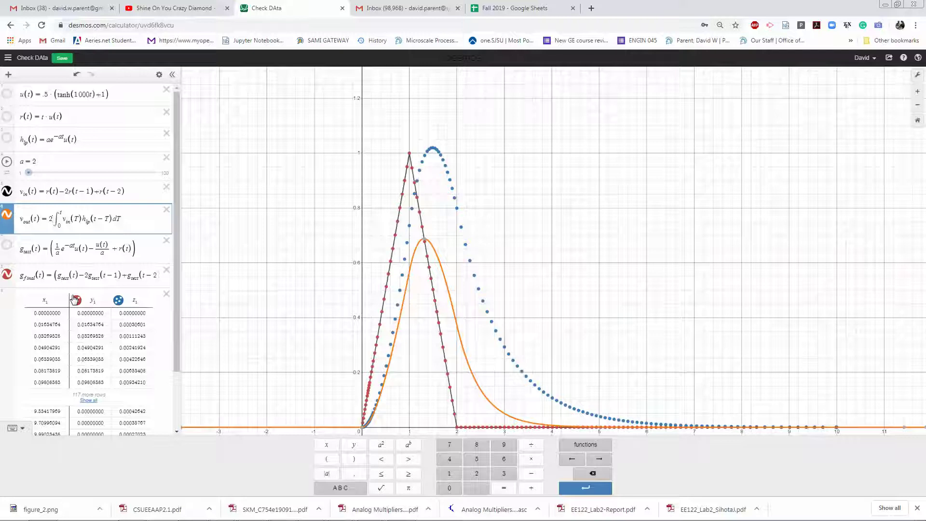
click(54, 275)
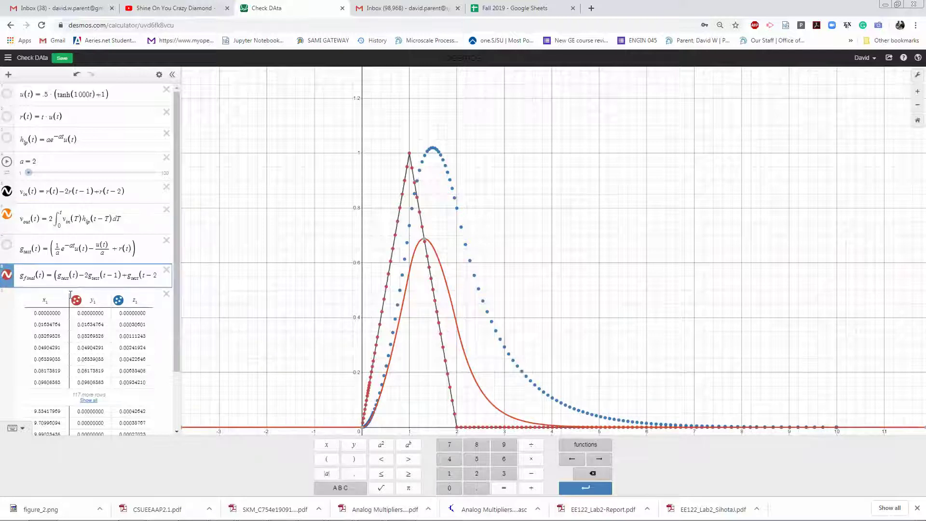
text(2)
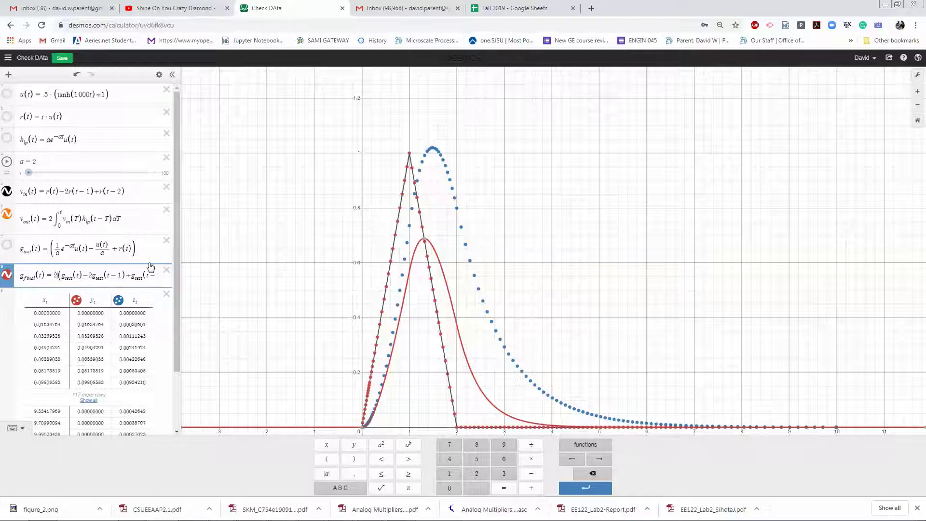
scroll(144, 254, down, 2)
scroll(144, 255, up, 2)
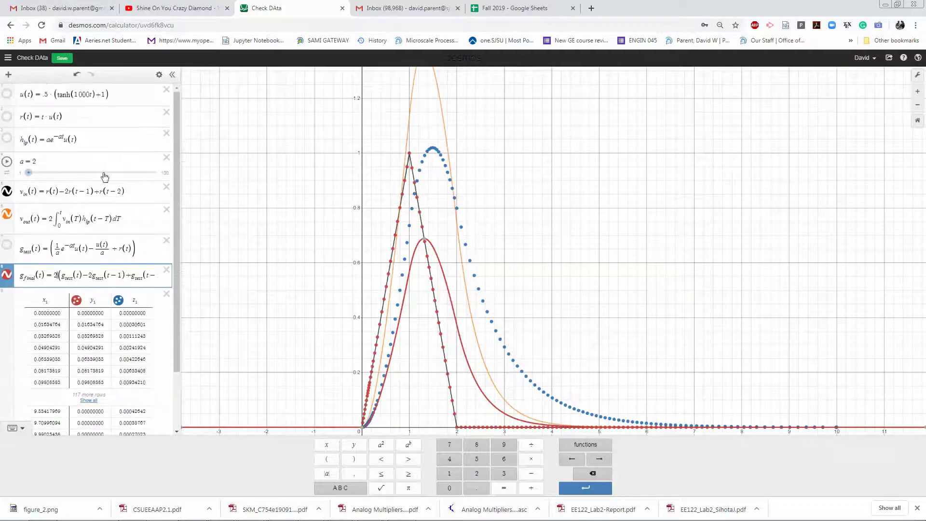
Review the h_lp impulse response and the bracketed terms of g_final against the plotted data.
click(113, 137)
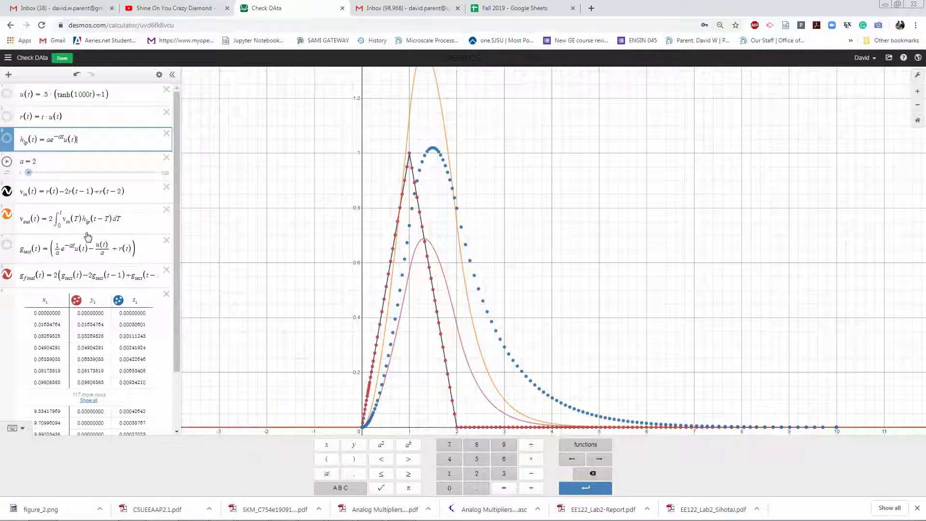
drag(58, 275, 119, 319)
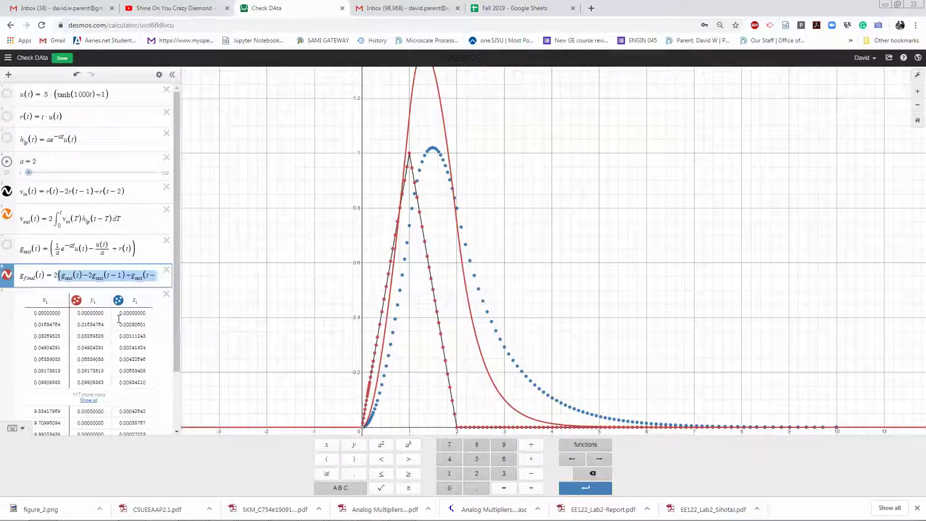
click(58, 279)
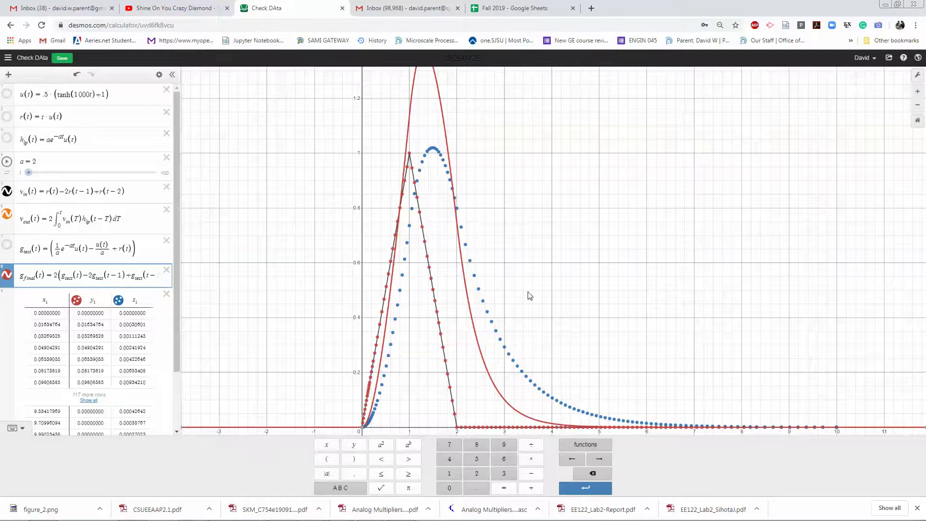
scroll(529, 293, up, 2)
scroll(528, 295, down, 3)
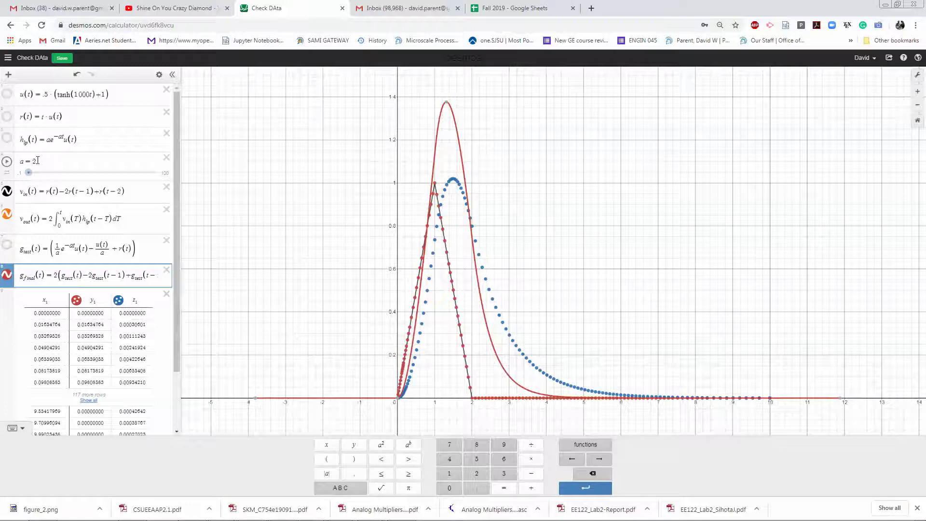
Change parameter a from 2 to 1 so the doubled curve peaks near 1.0.
click(36, 161)
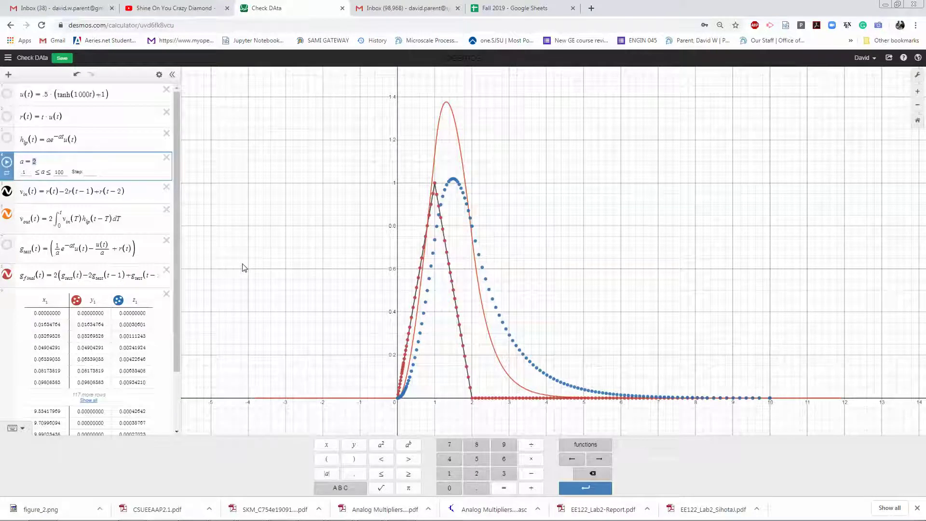
key(Tab)
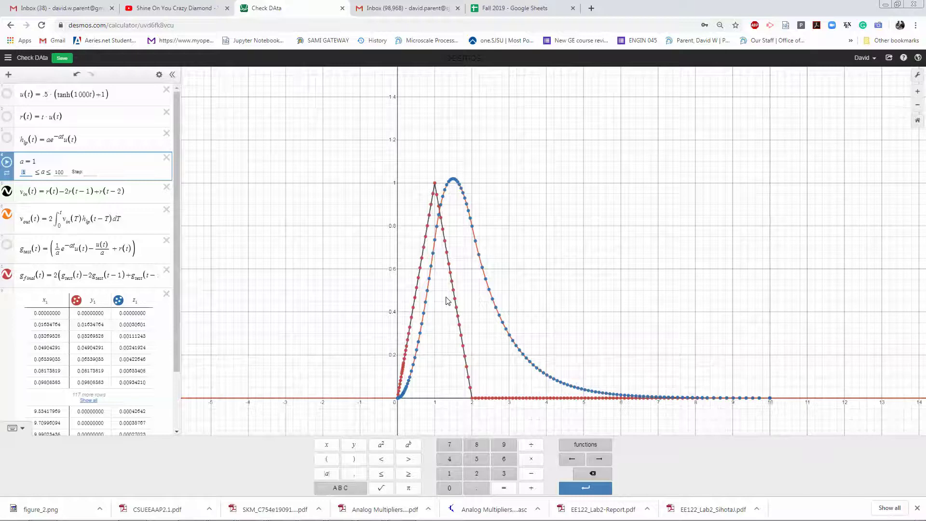
mouse_move(279, 516)
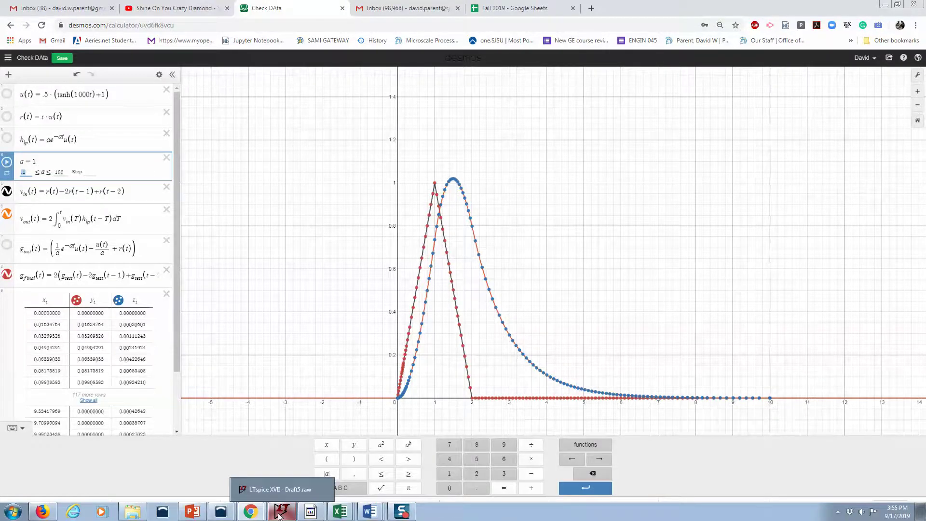
Return to the LTspice Draft5 simulation showing the triangle pulse V(1) and V(out).
click(278, 515)
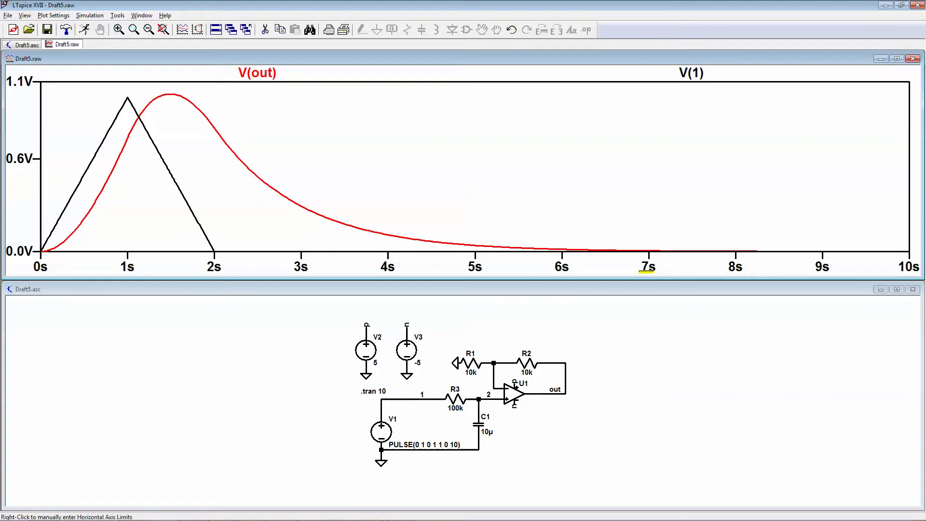
mouse_move(342, 518)
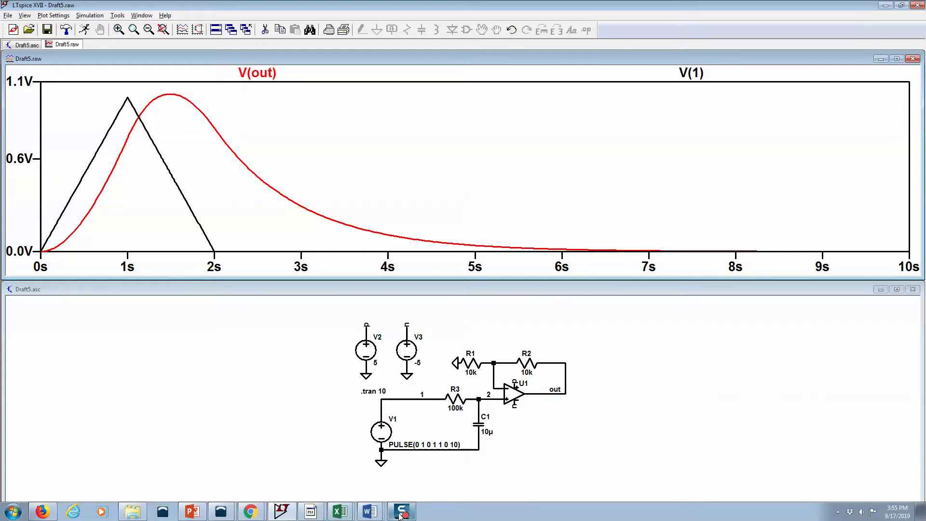